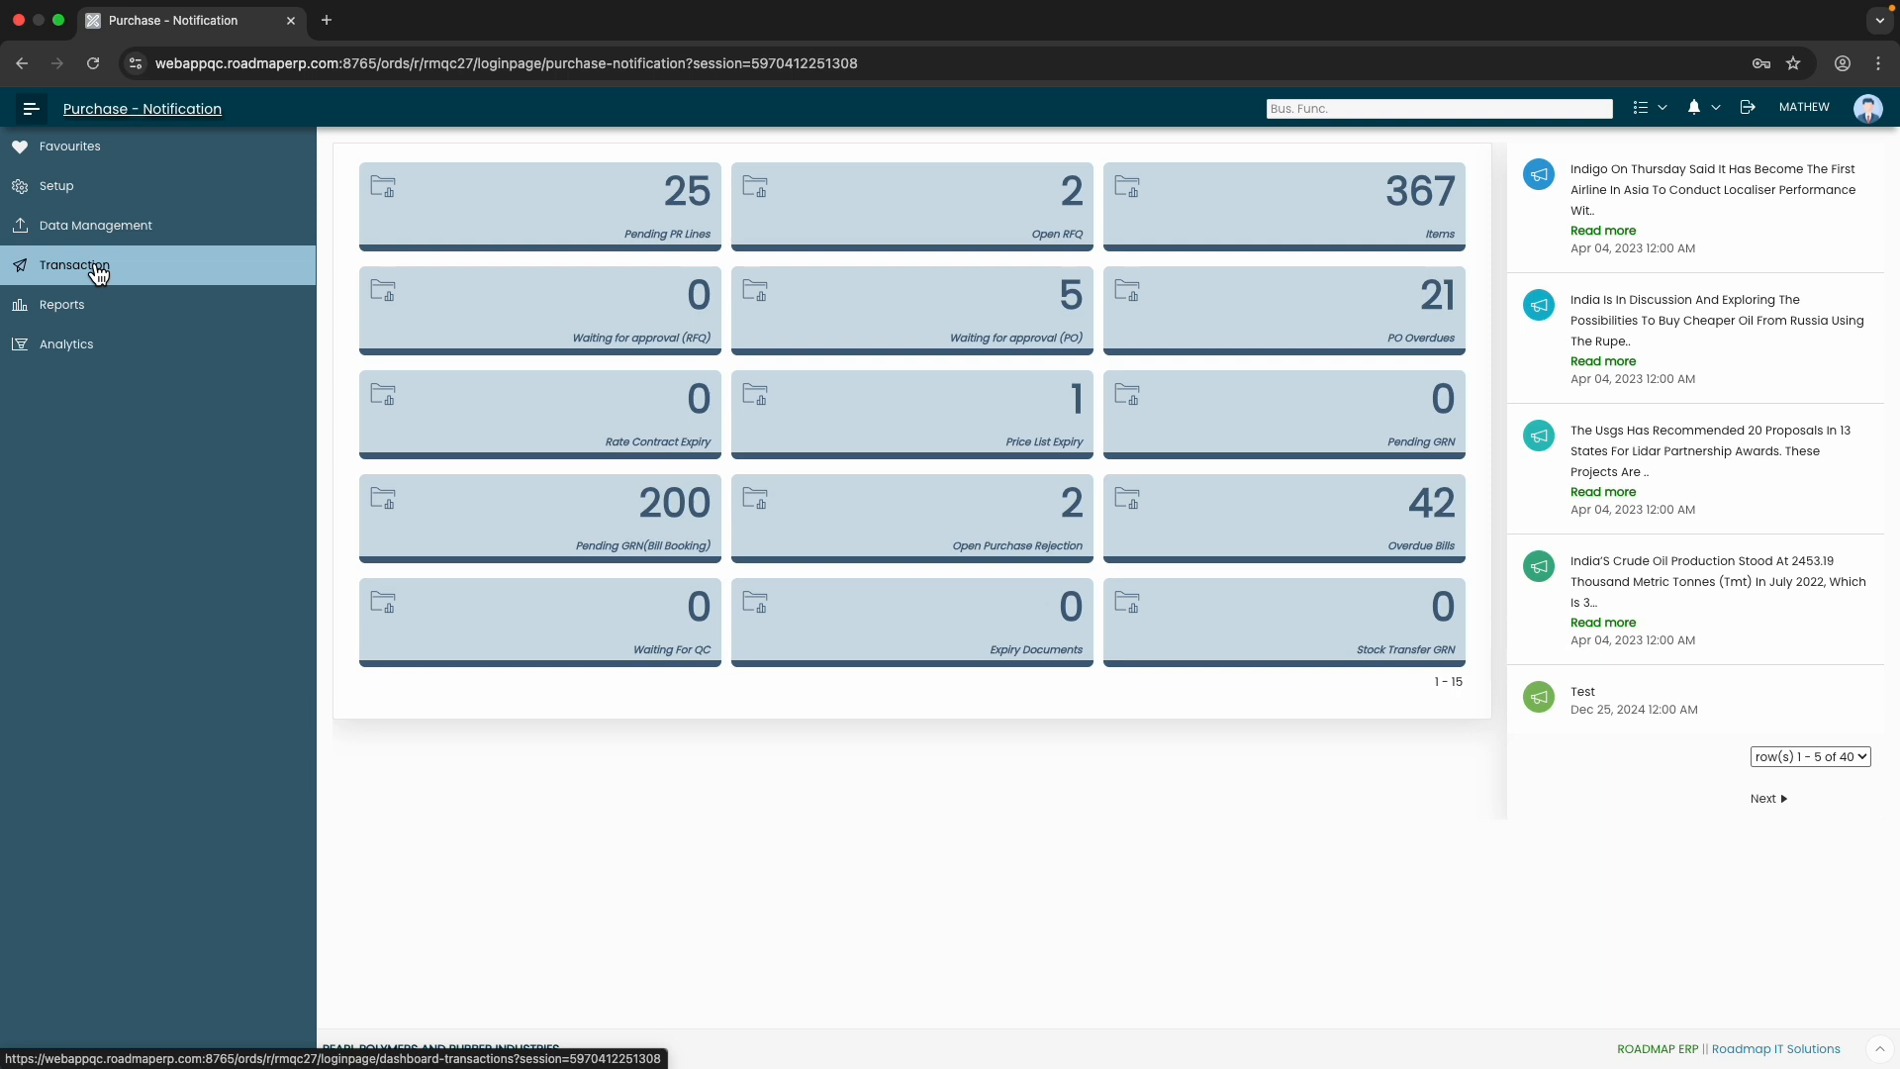
# - Open the Production Order Amendment transaction under PP & Shop Floor production and start a new amendment
pyautogui.click(98, 273)
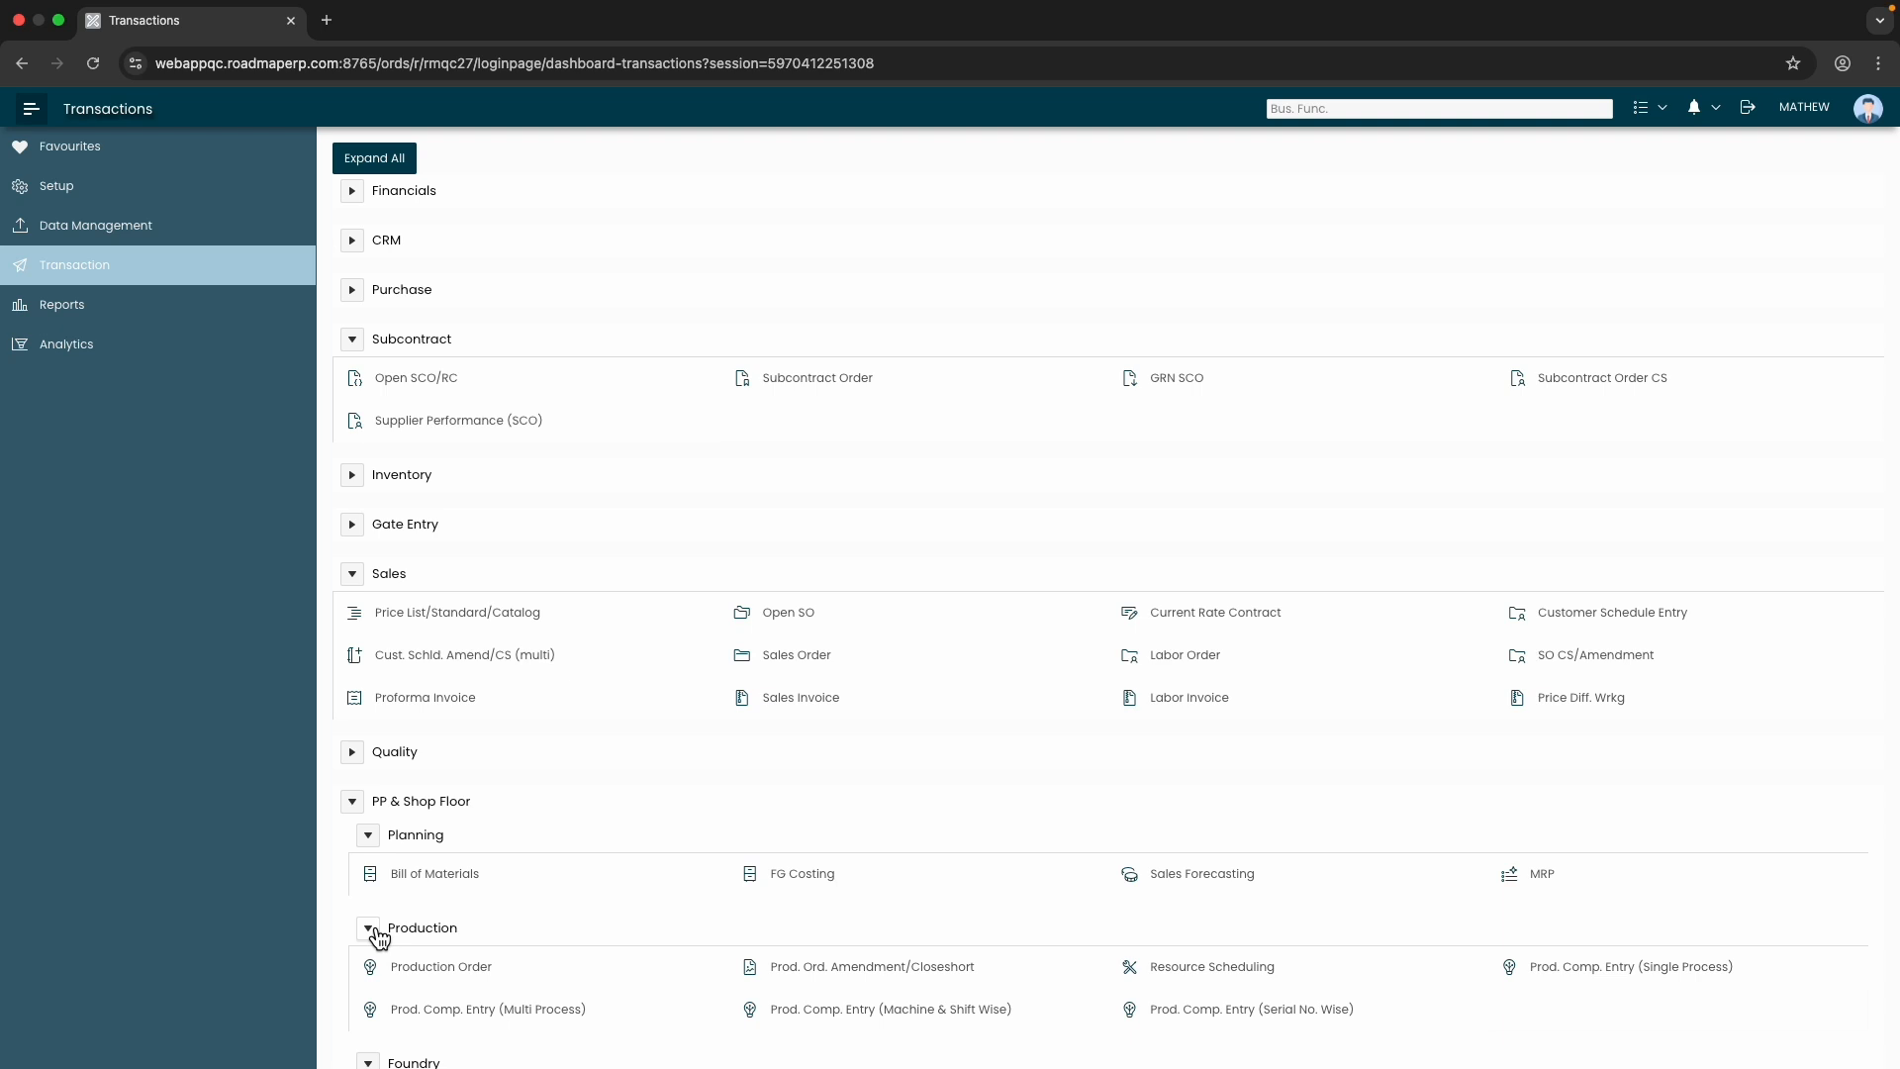
pyautogui.click(823, 975)
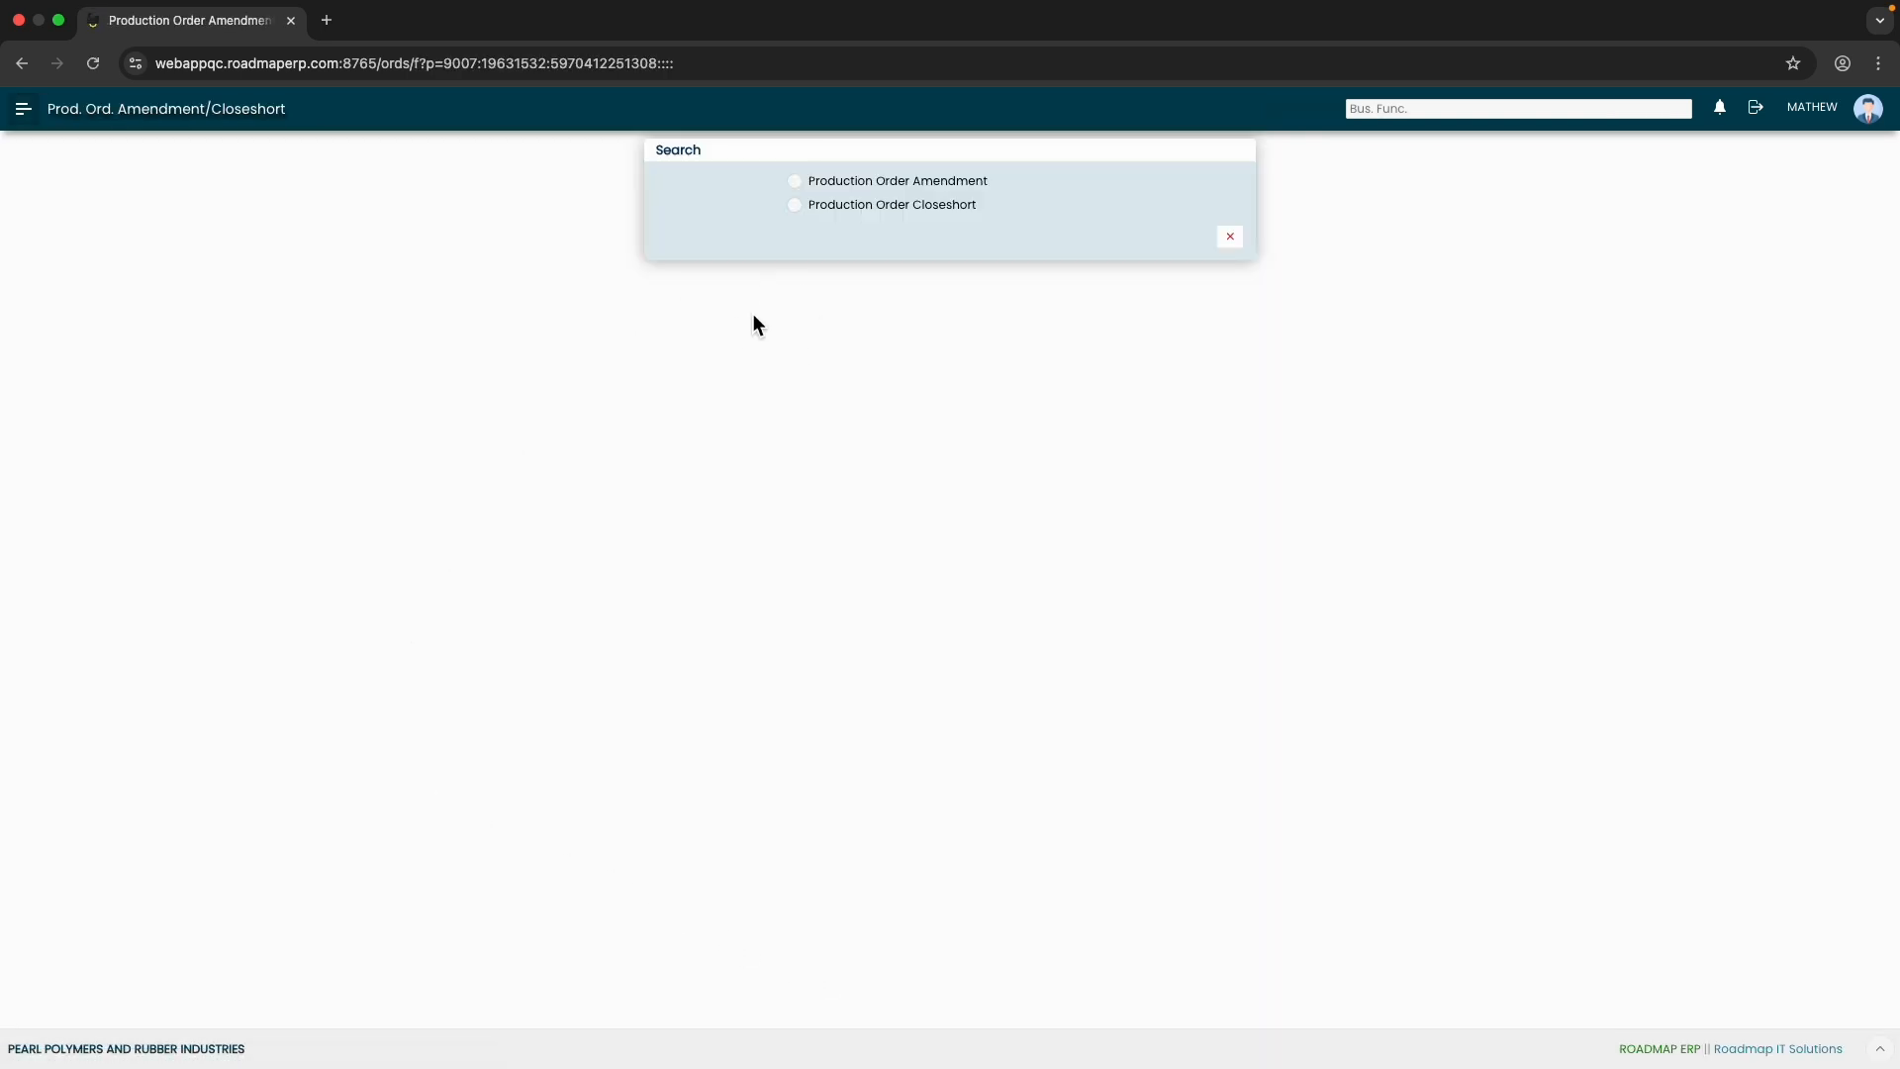
pyautogui.click(795, 181)
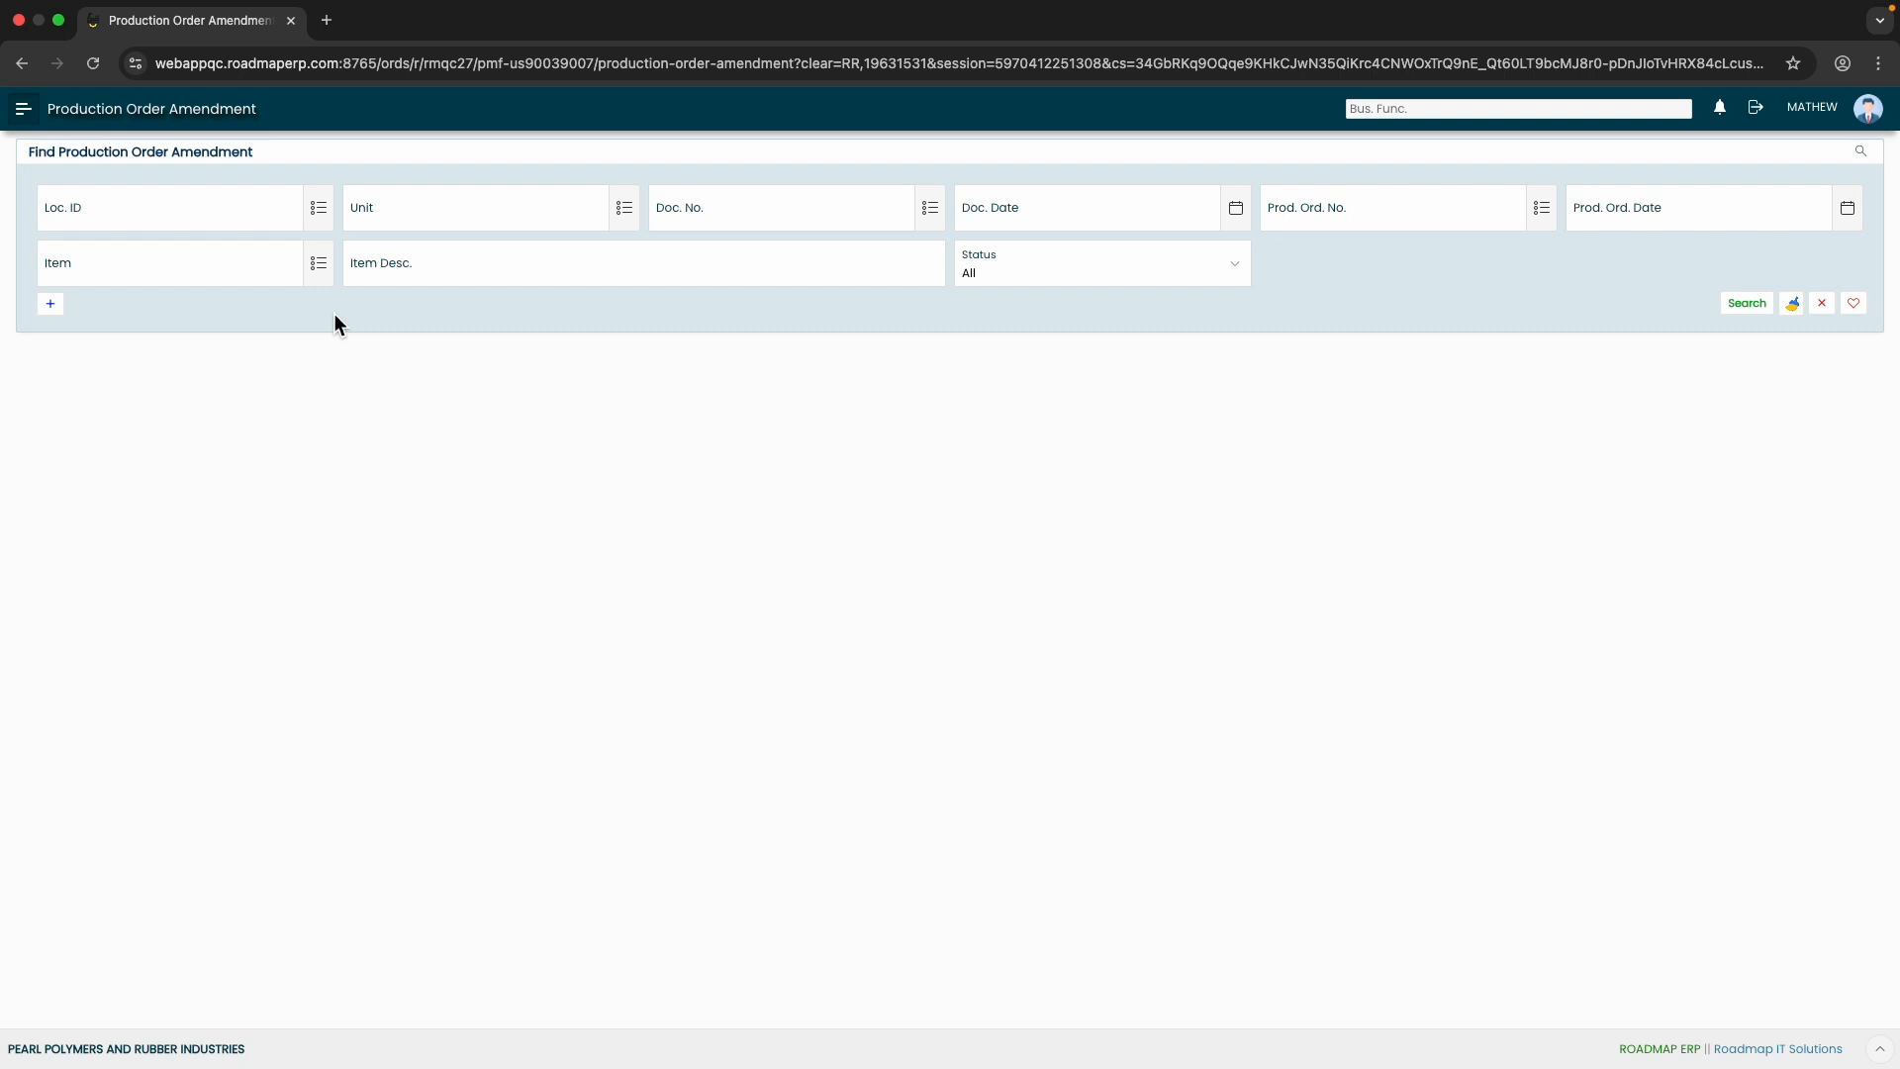
pyautogui.click(57, 313)
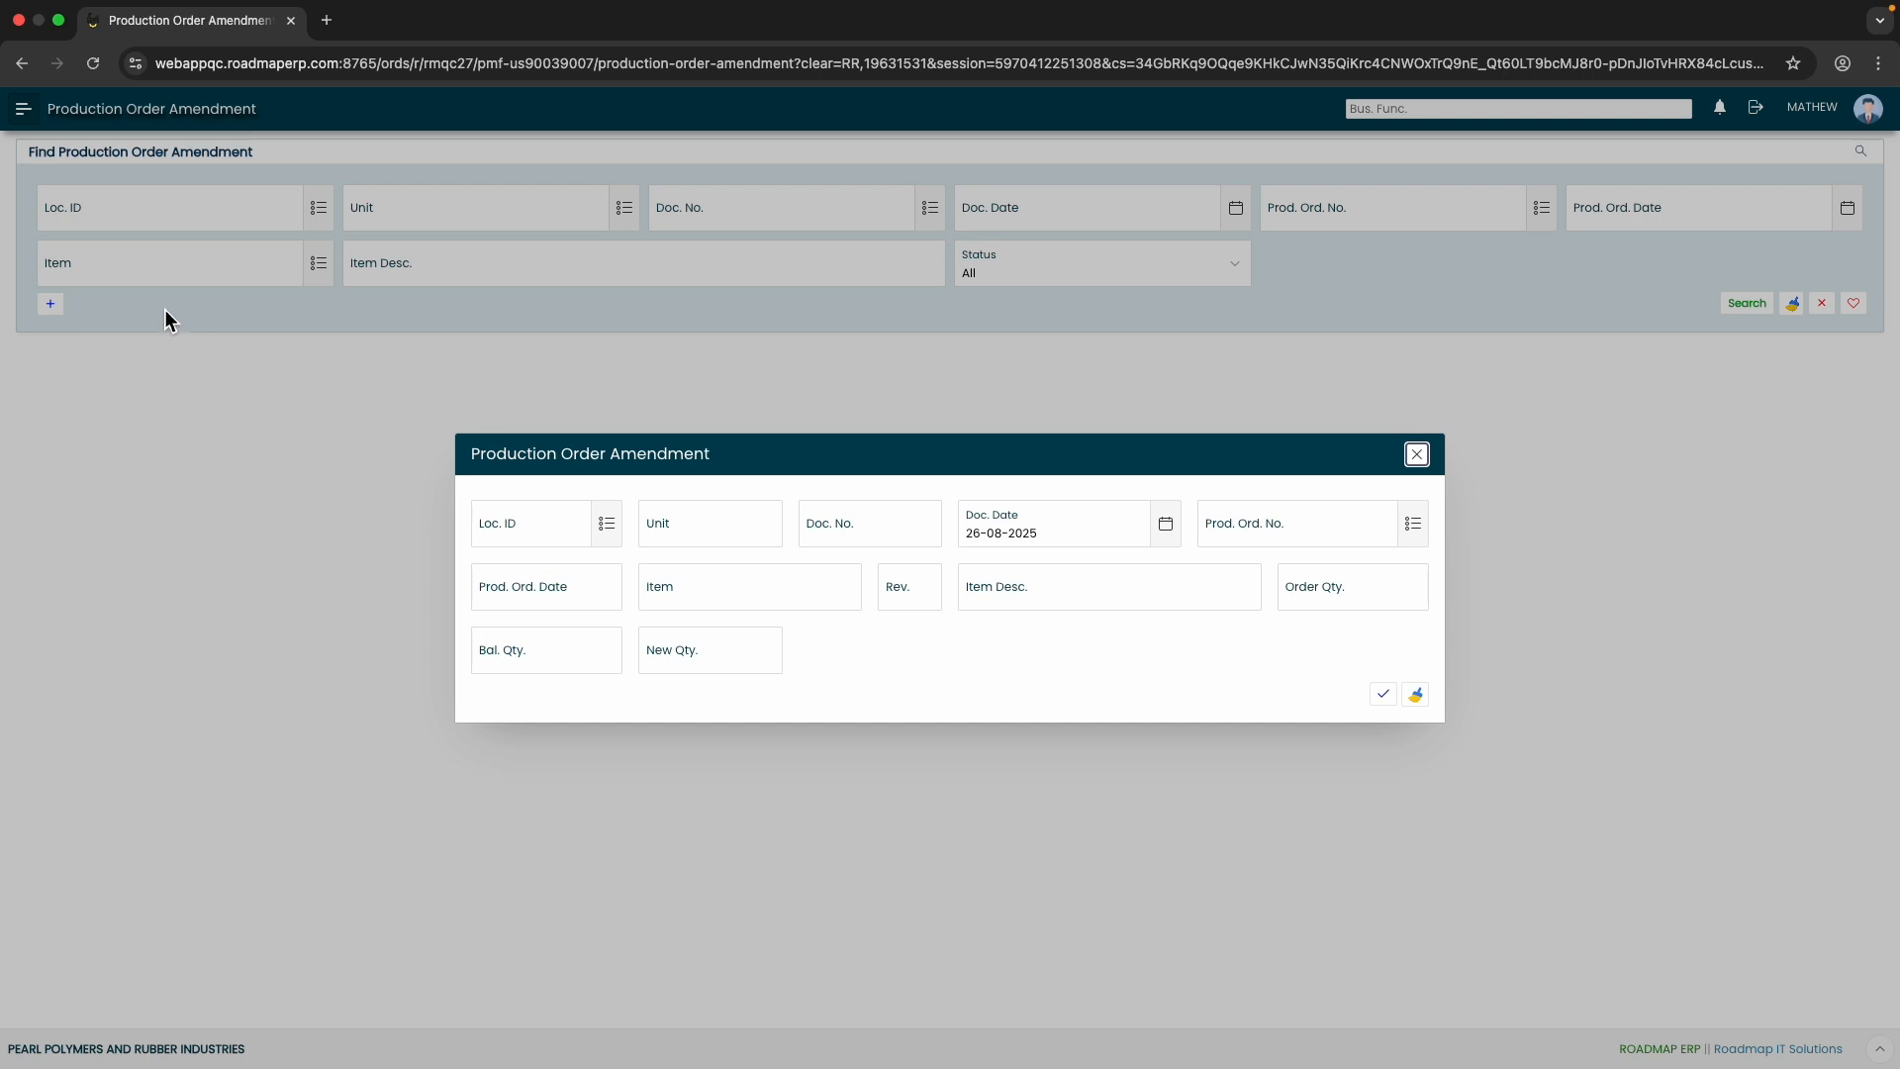
# - Select location L0001 and the 2526-series production order for item FG1818 with order quantity 460
pyautogui.click(613, 538)
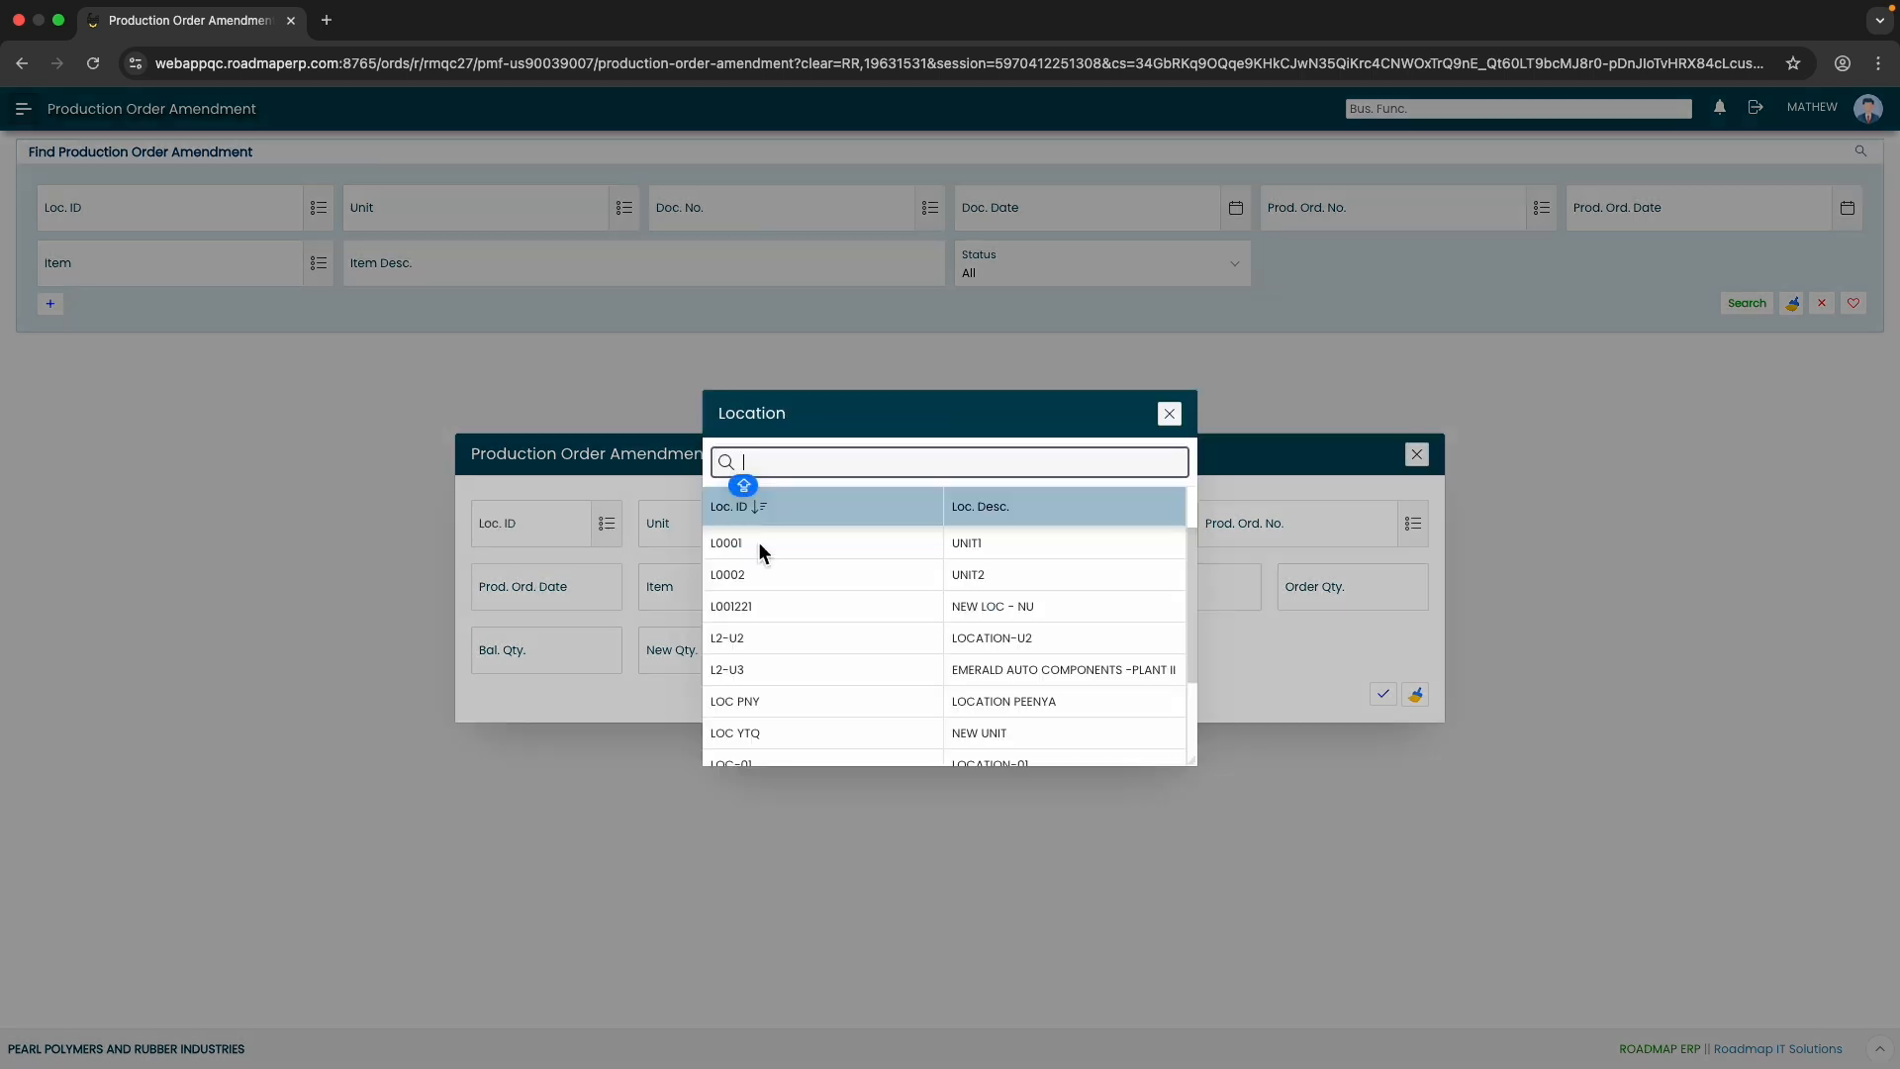
pyautogui.click(792, 543)
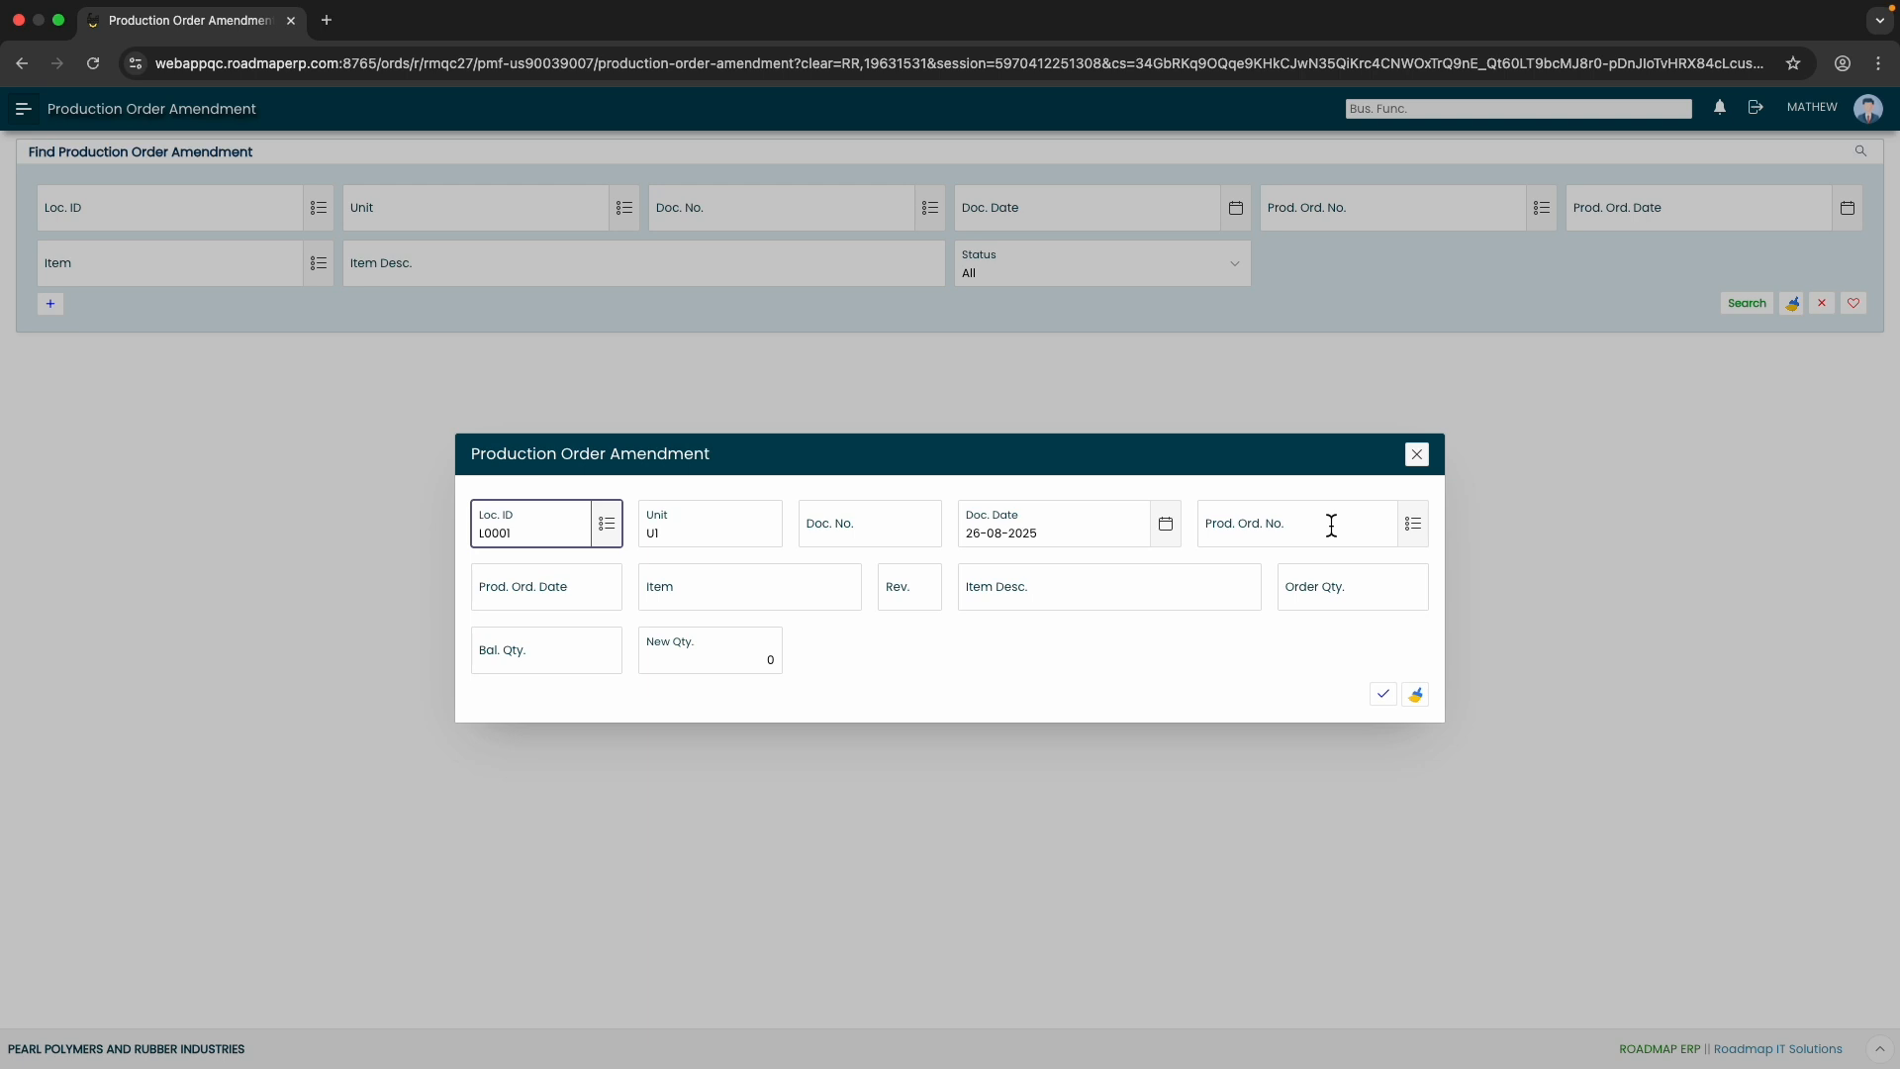
pyautogui.click(1413, 524)
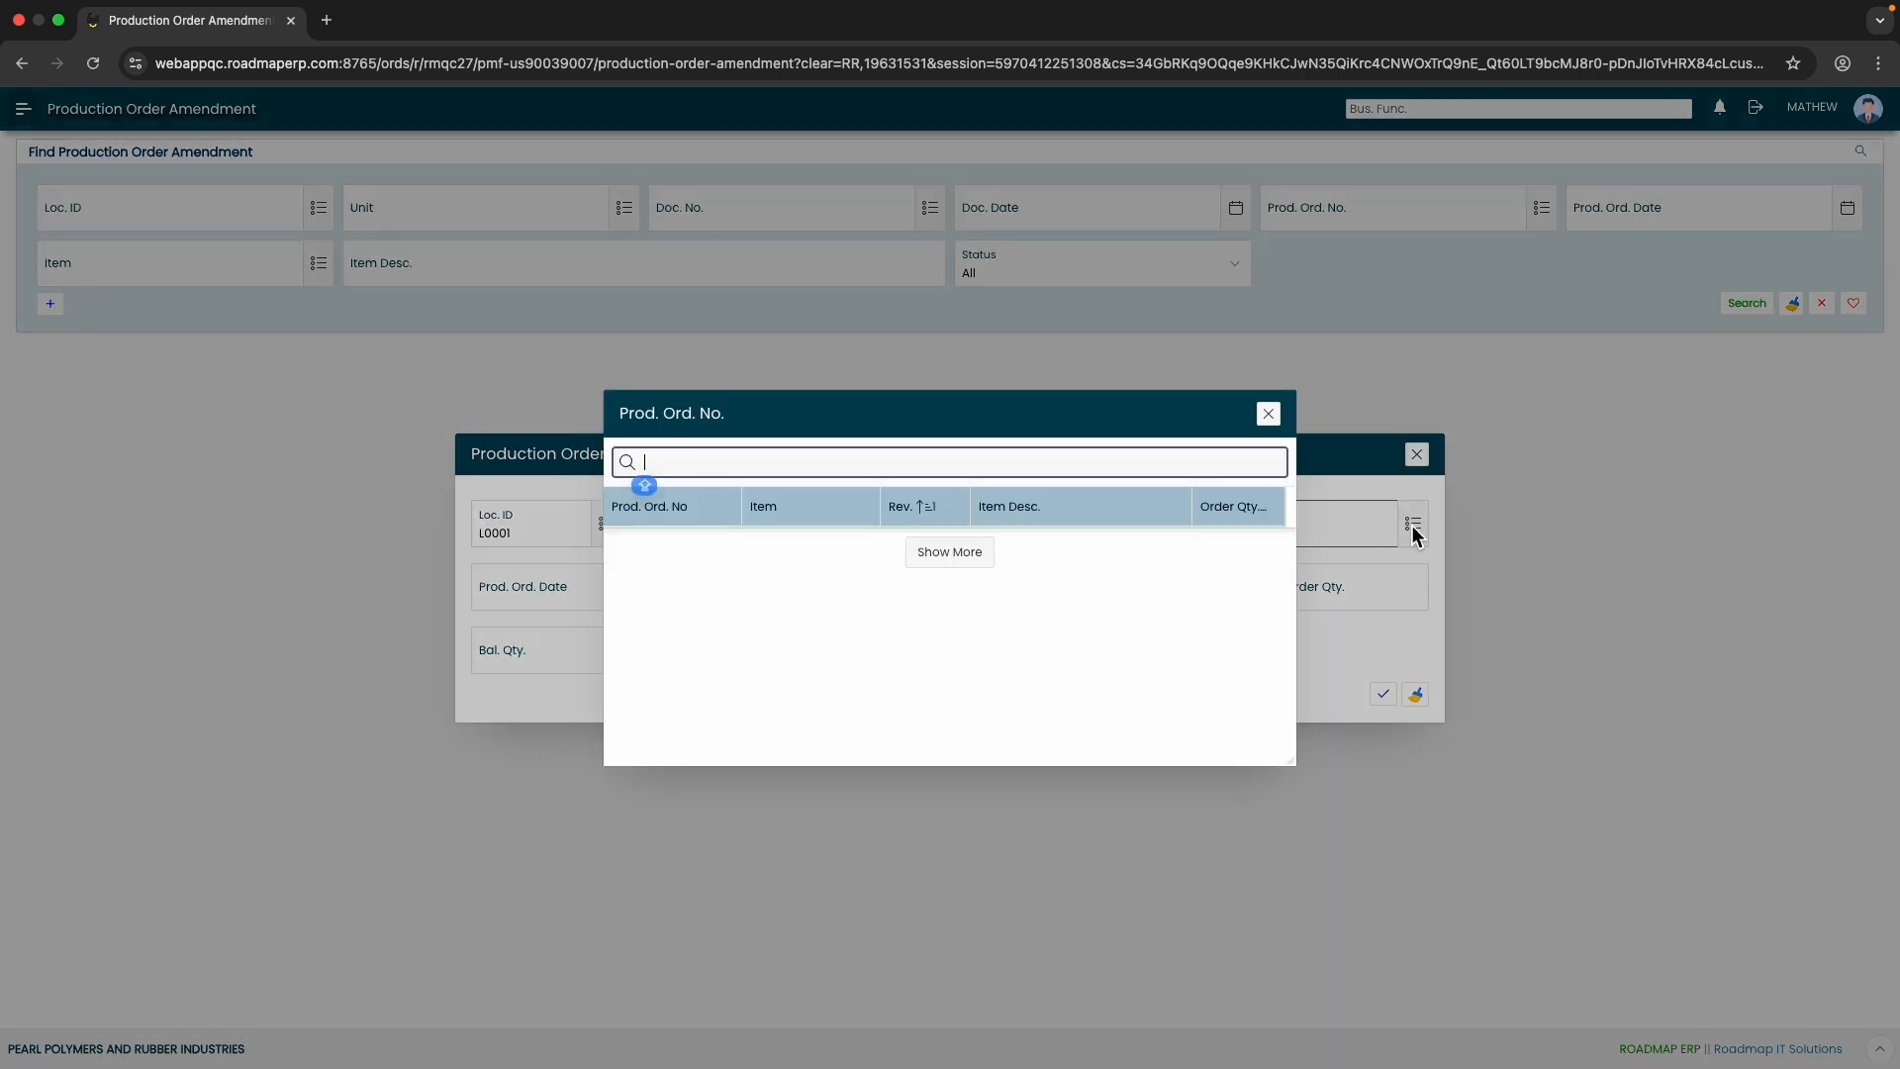
pyautogui.moveTo(1285, 560); pyautogui.dragTo(1284, 636)
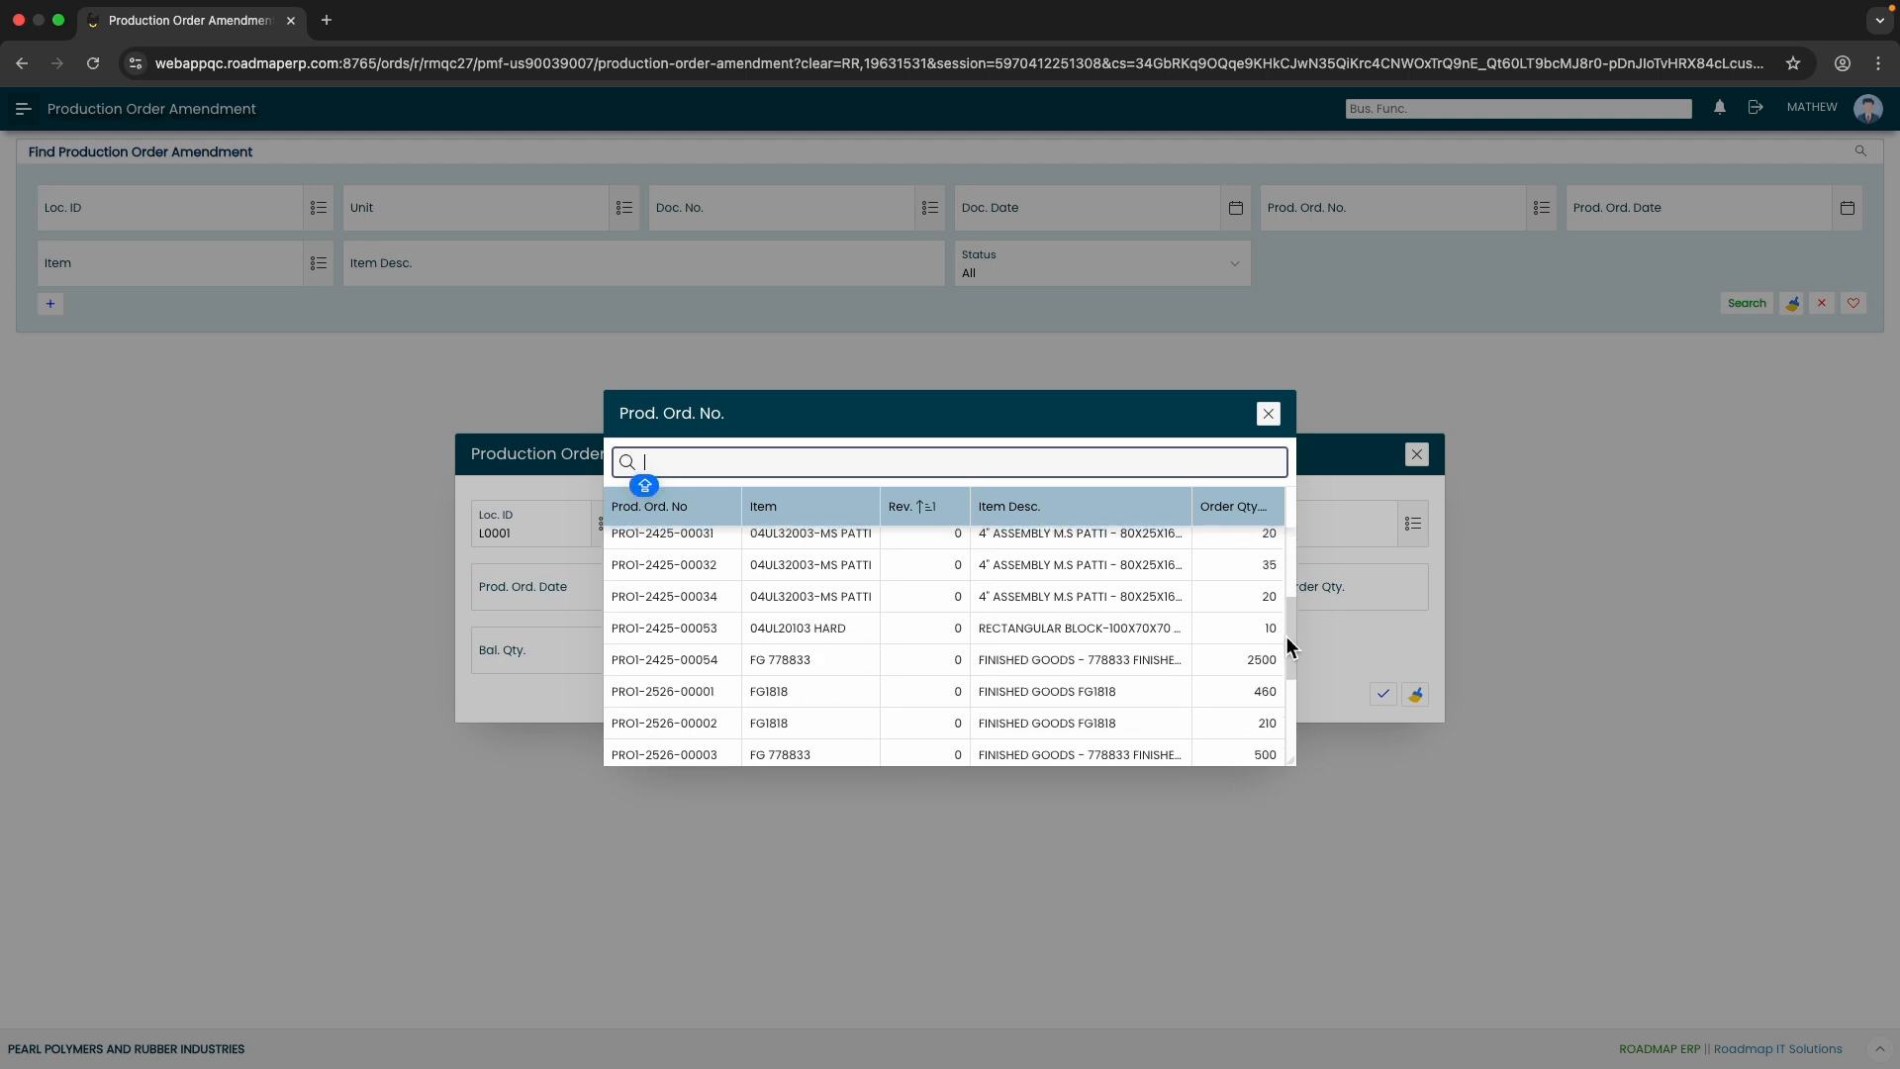
pyautogui.click(1077, 679)
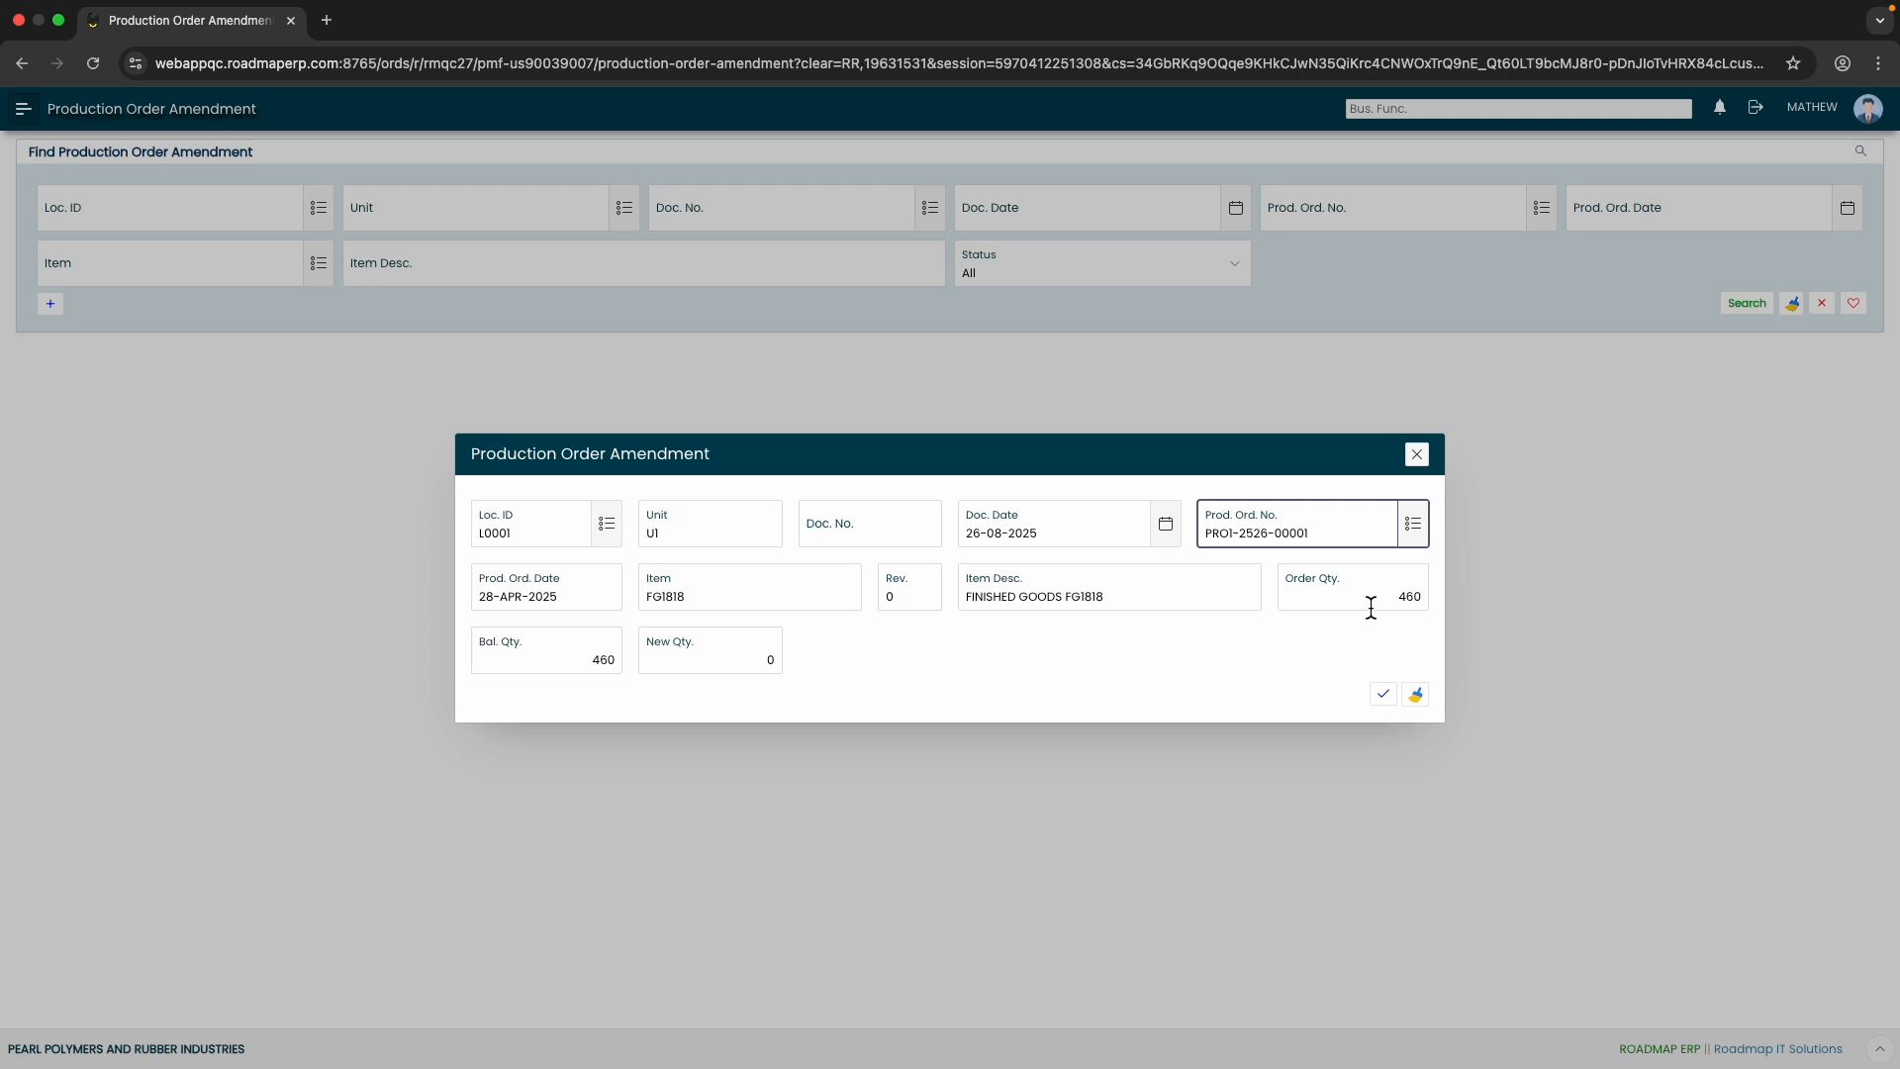
# - Set the new quantity to 10 and create the production order amendment
pyautogui.click(598, 653)
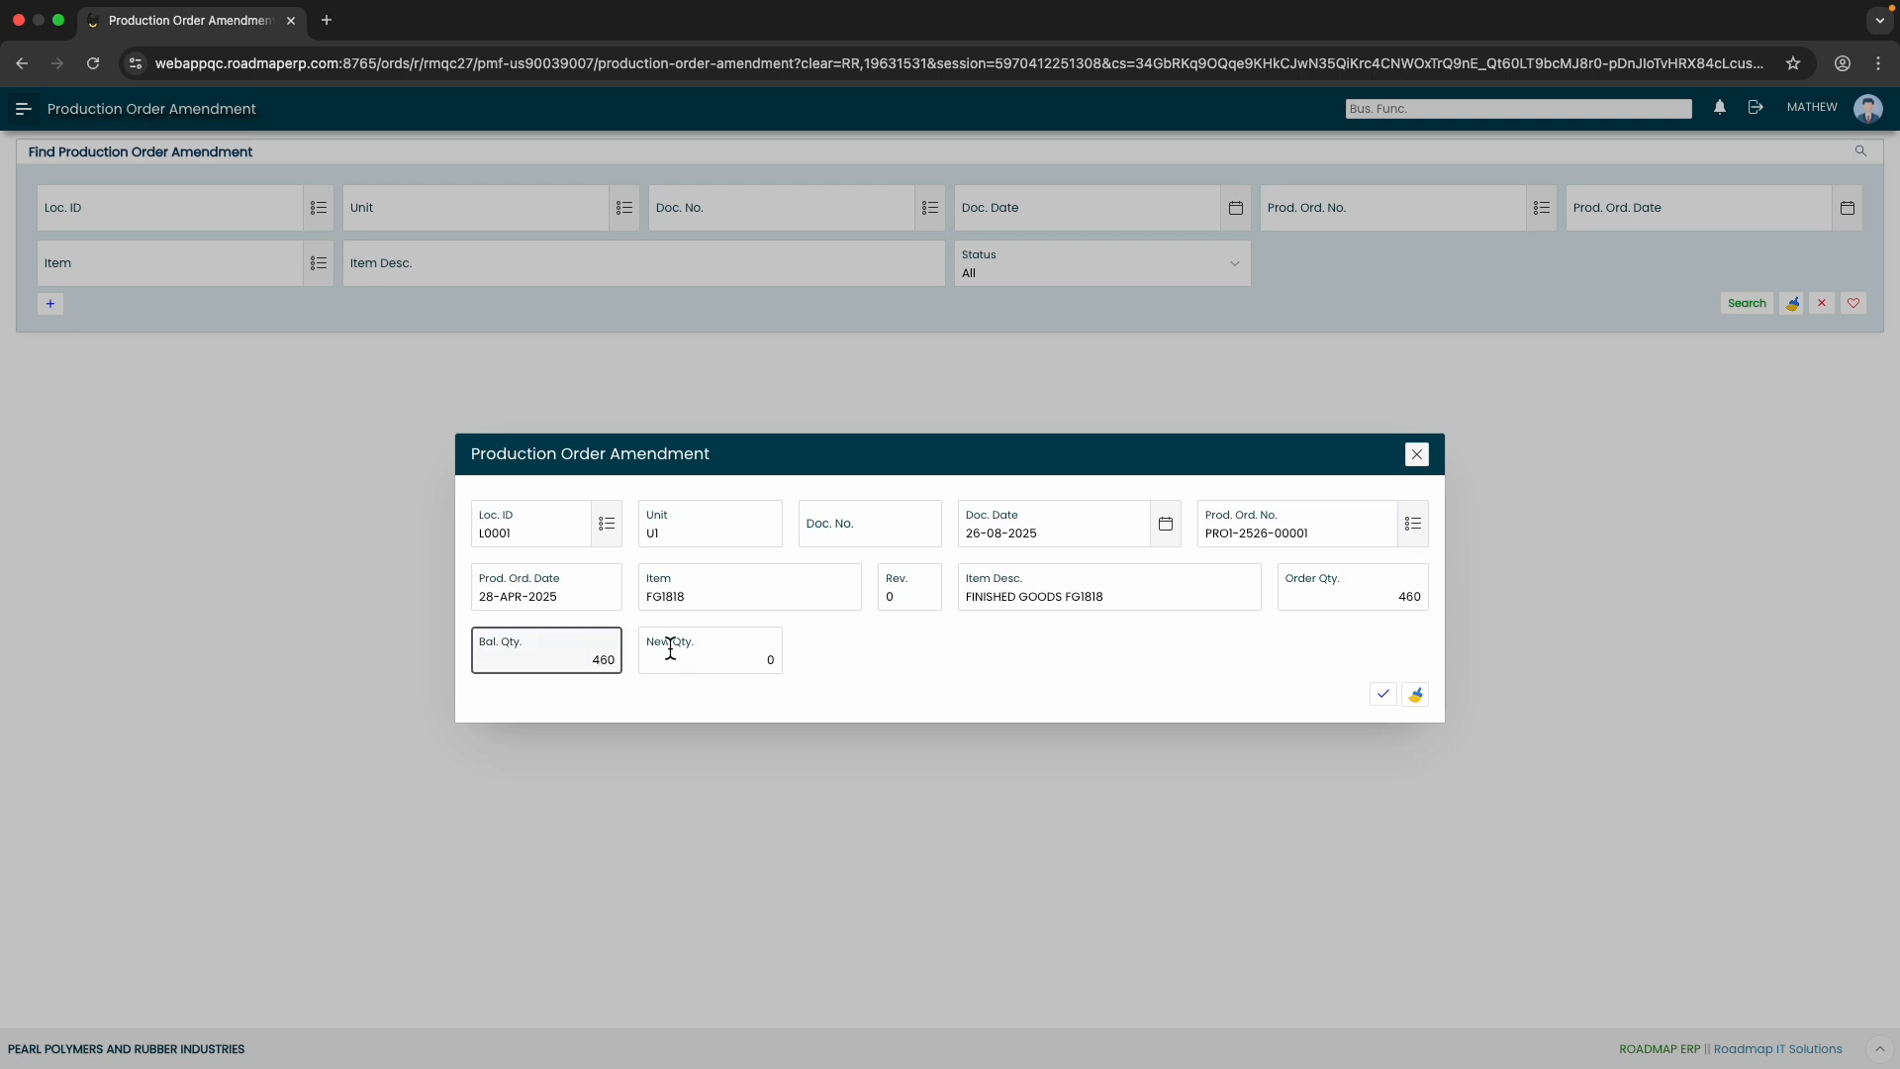
pyautogui.click(715, 657)
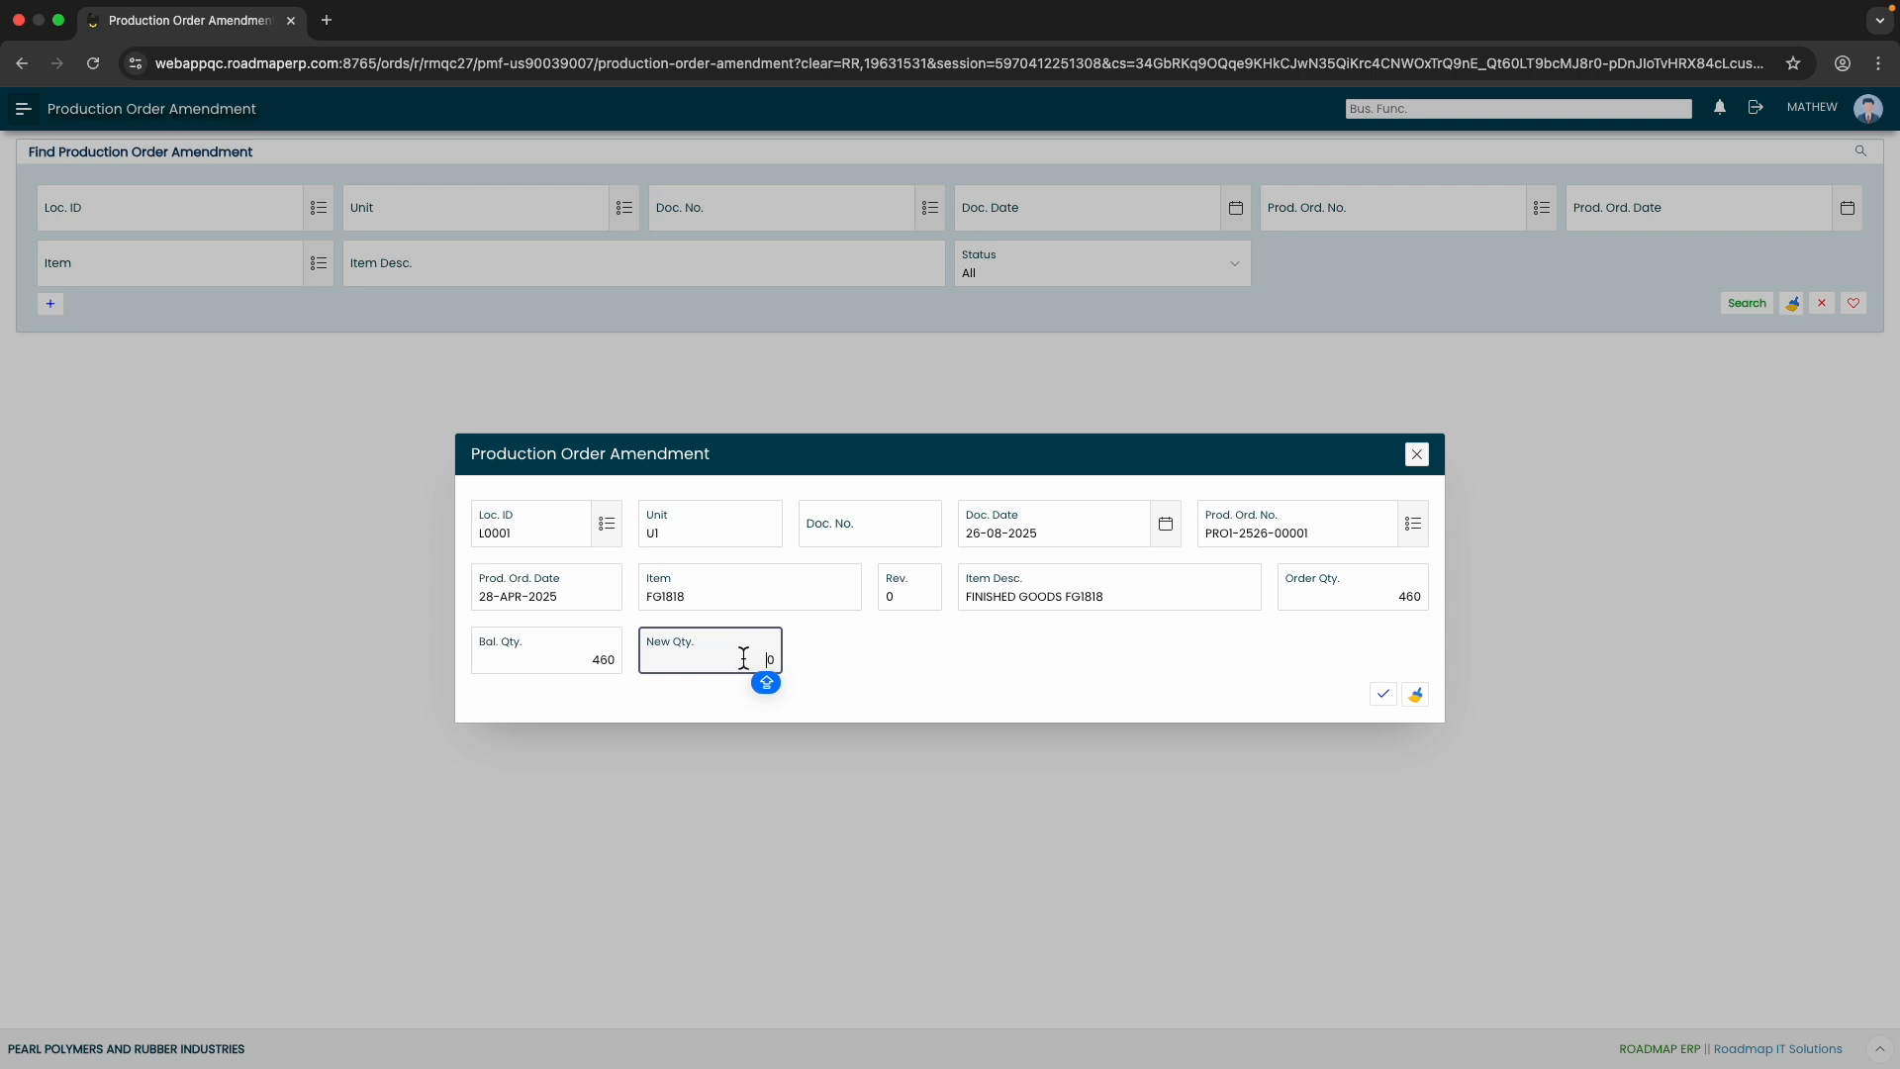
pyautogui.click(828, 664)
pyautogui.click(1383, 696)
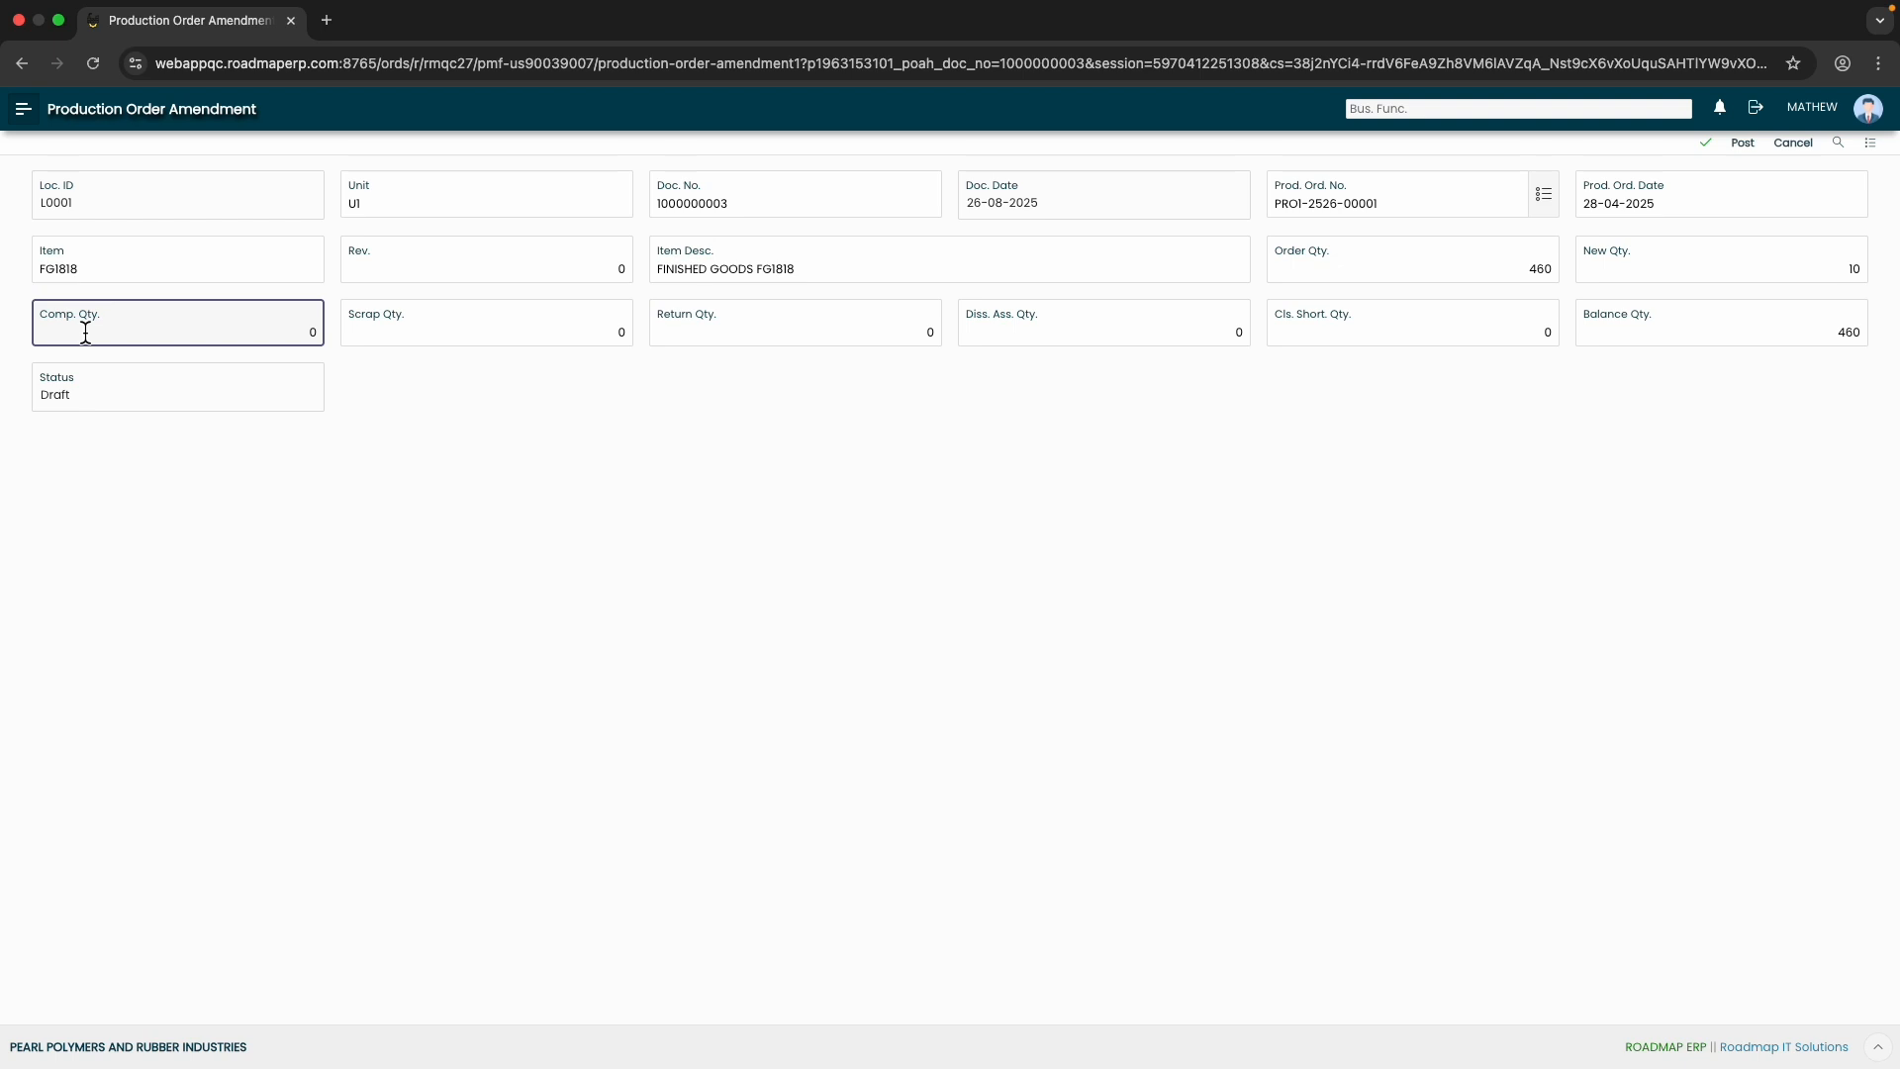
# - Review the amendment's scrap, return, close-short, balance and new quantities, and post the document
pyautogui.click(445, 329)
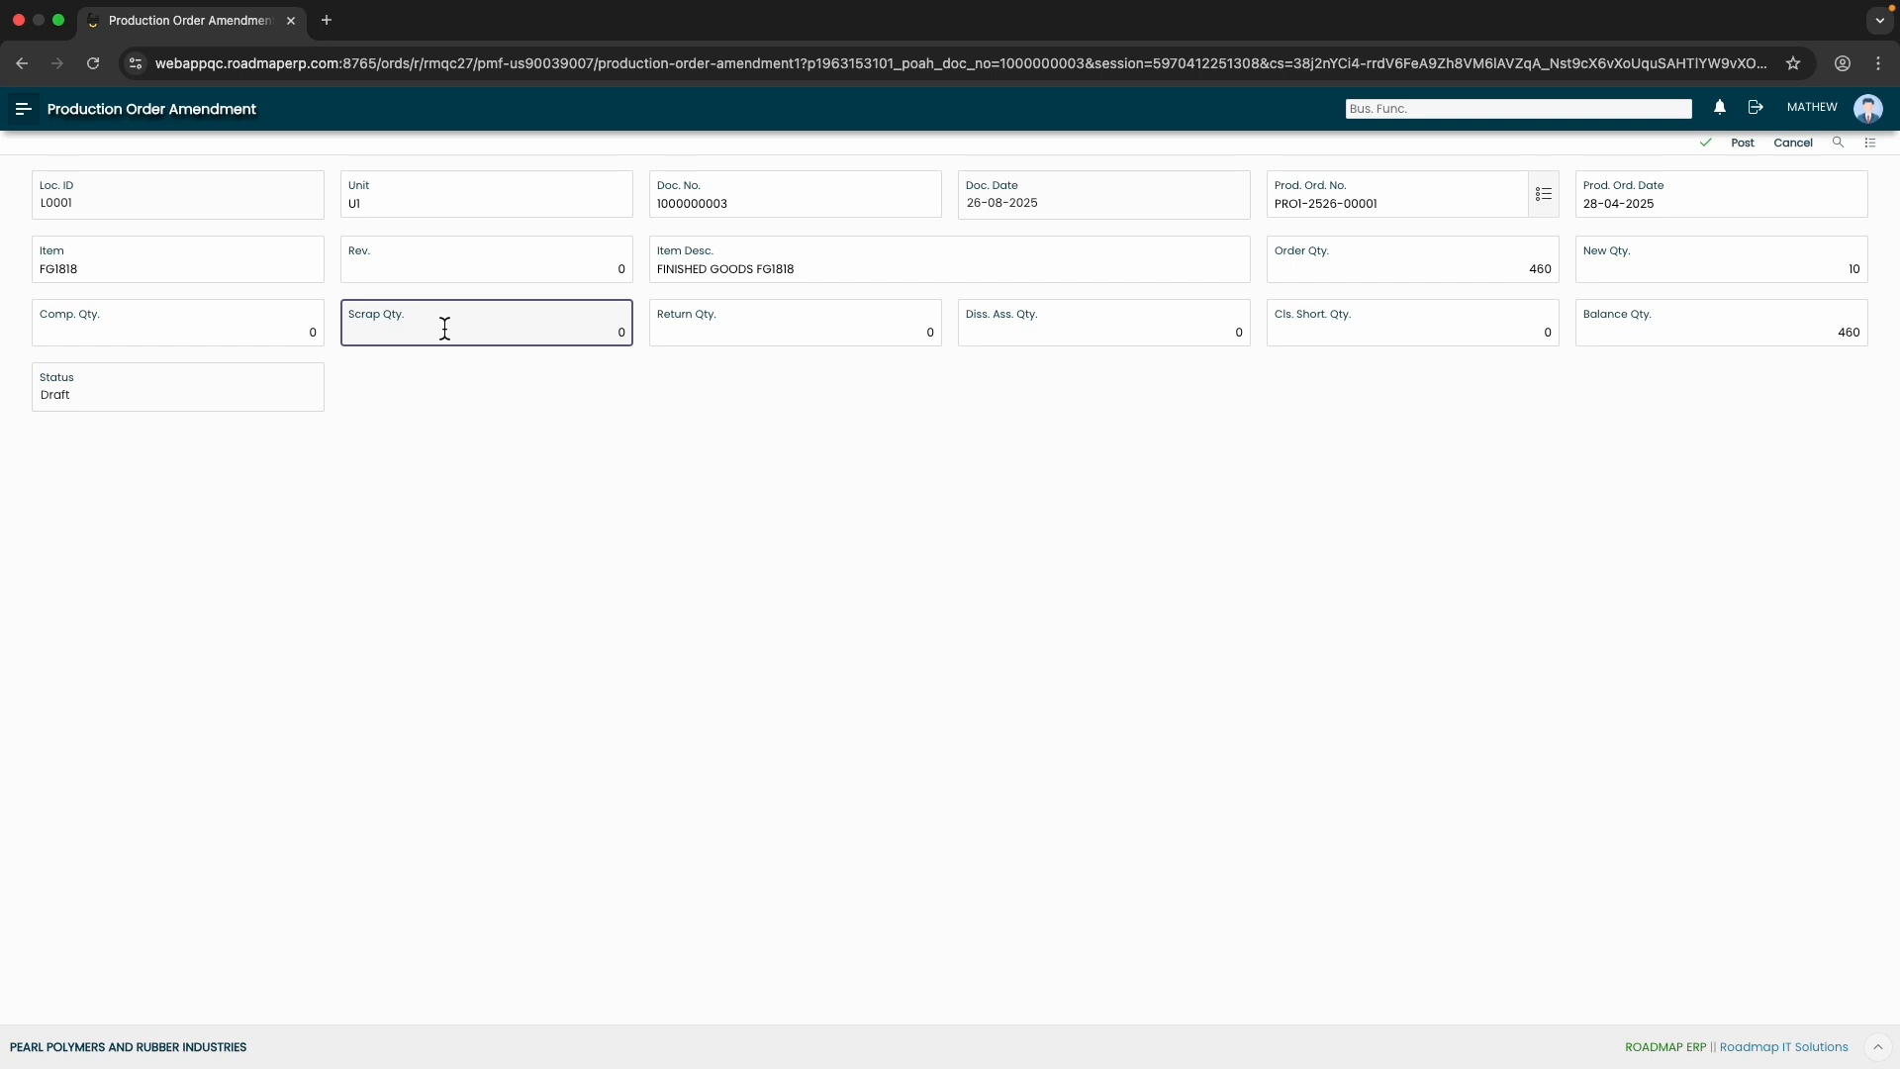
pyautogui.click(769, 327)
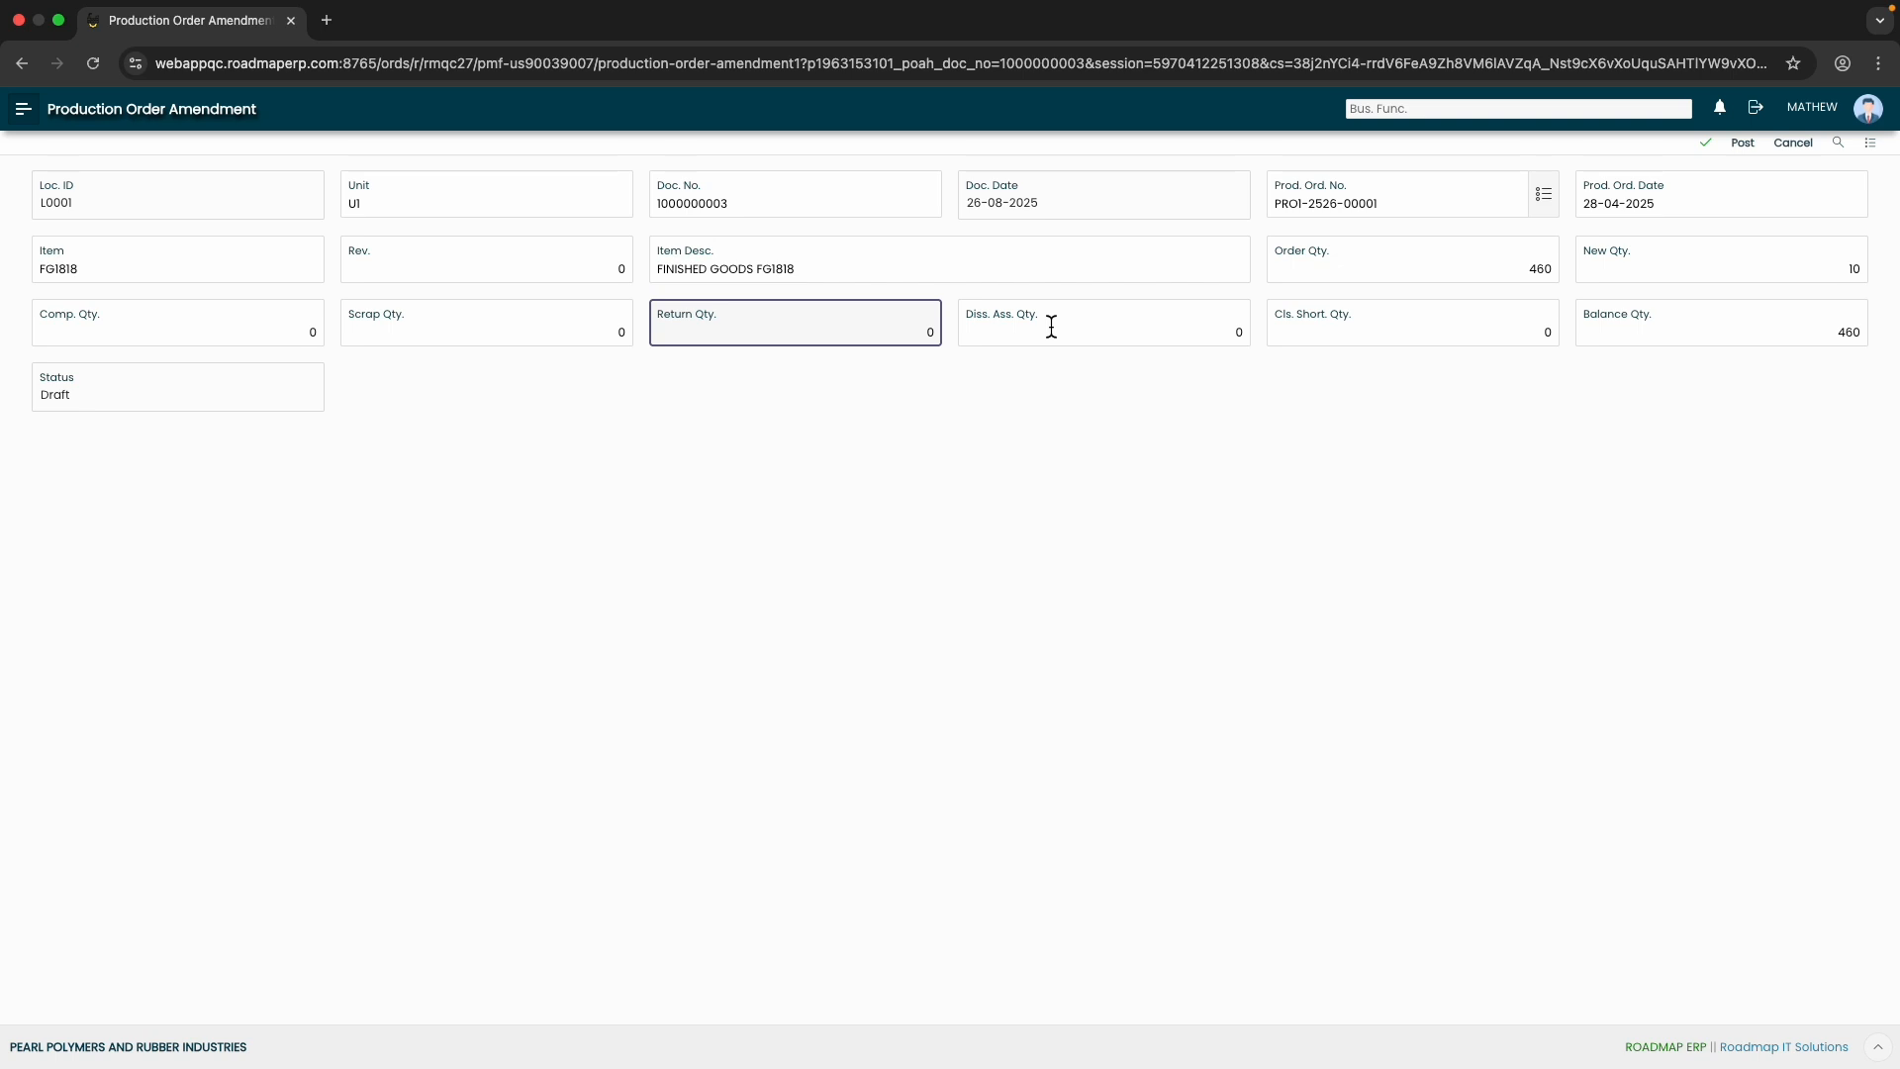
pyautogui.click(1346, 326)
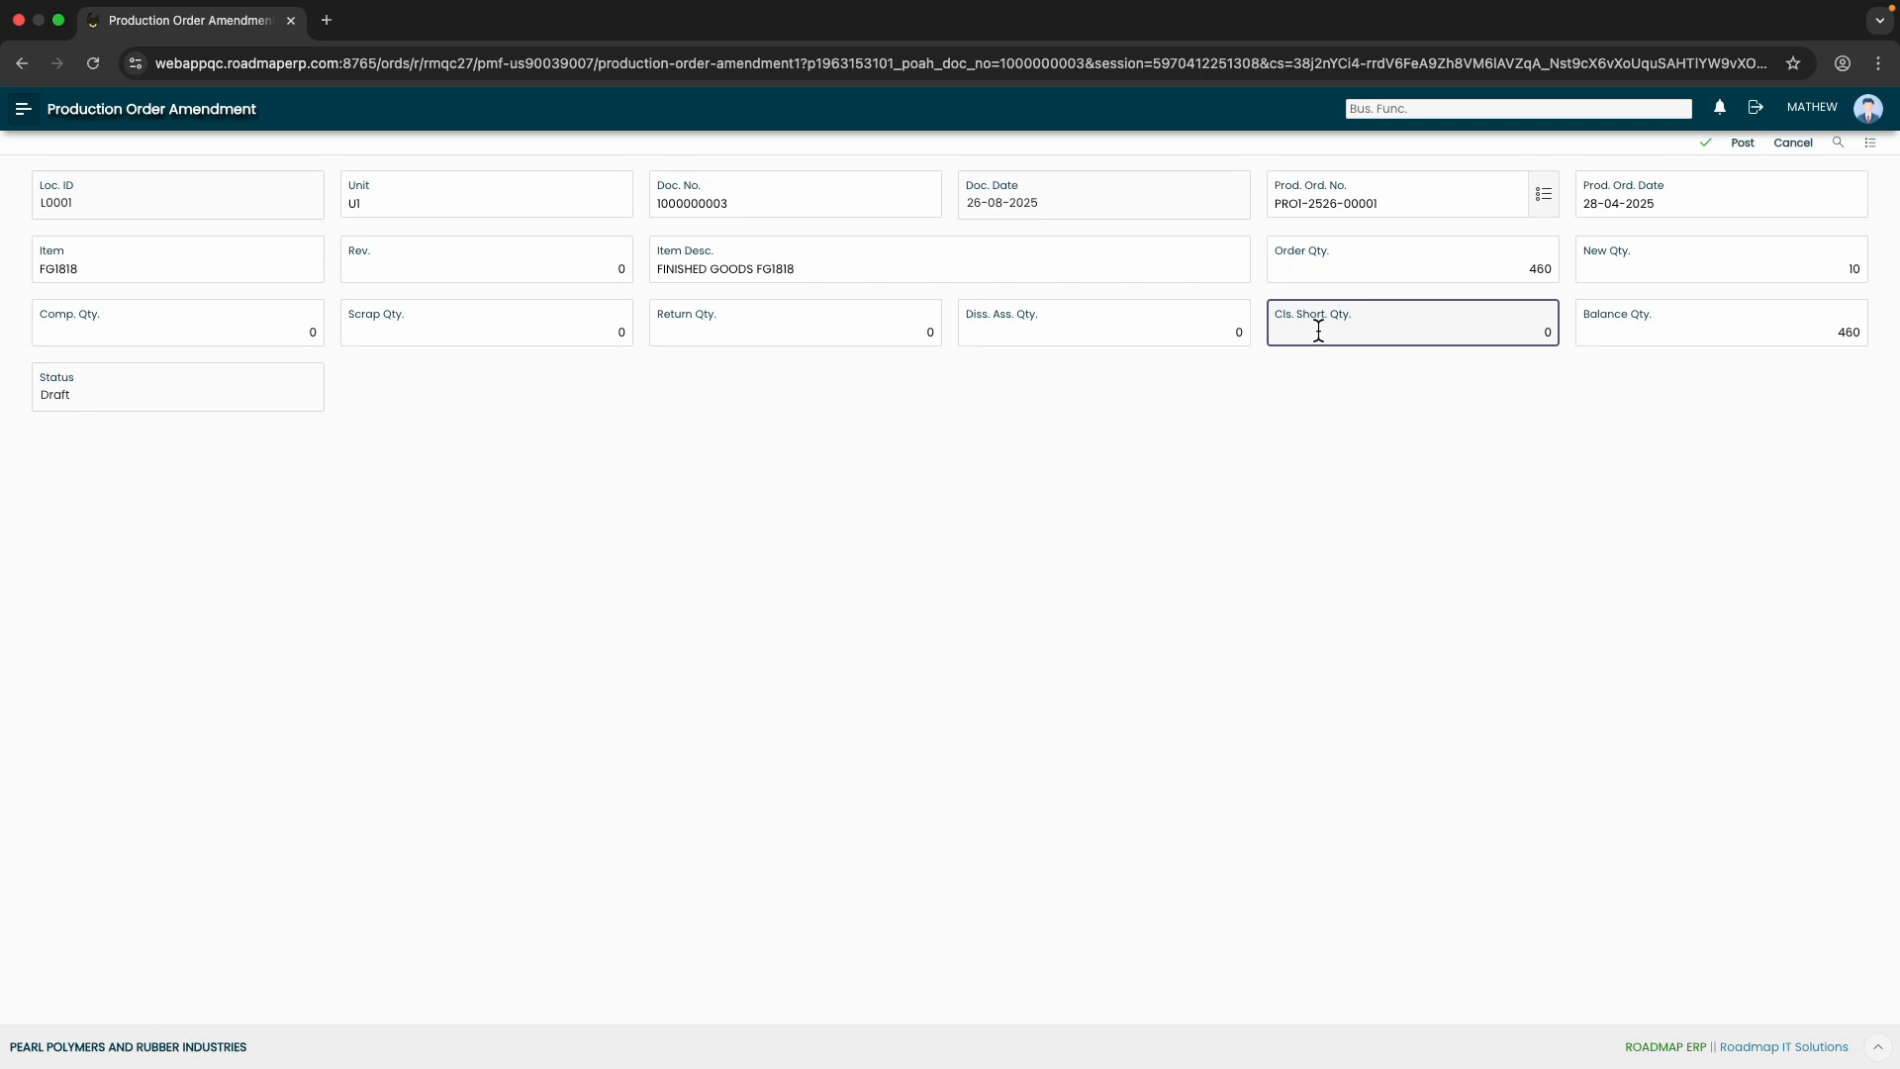
pyautogui.click(1647, 327)
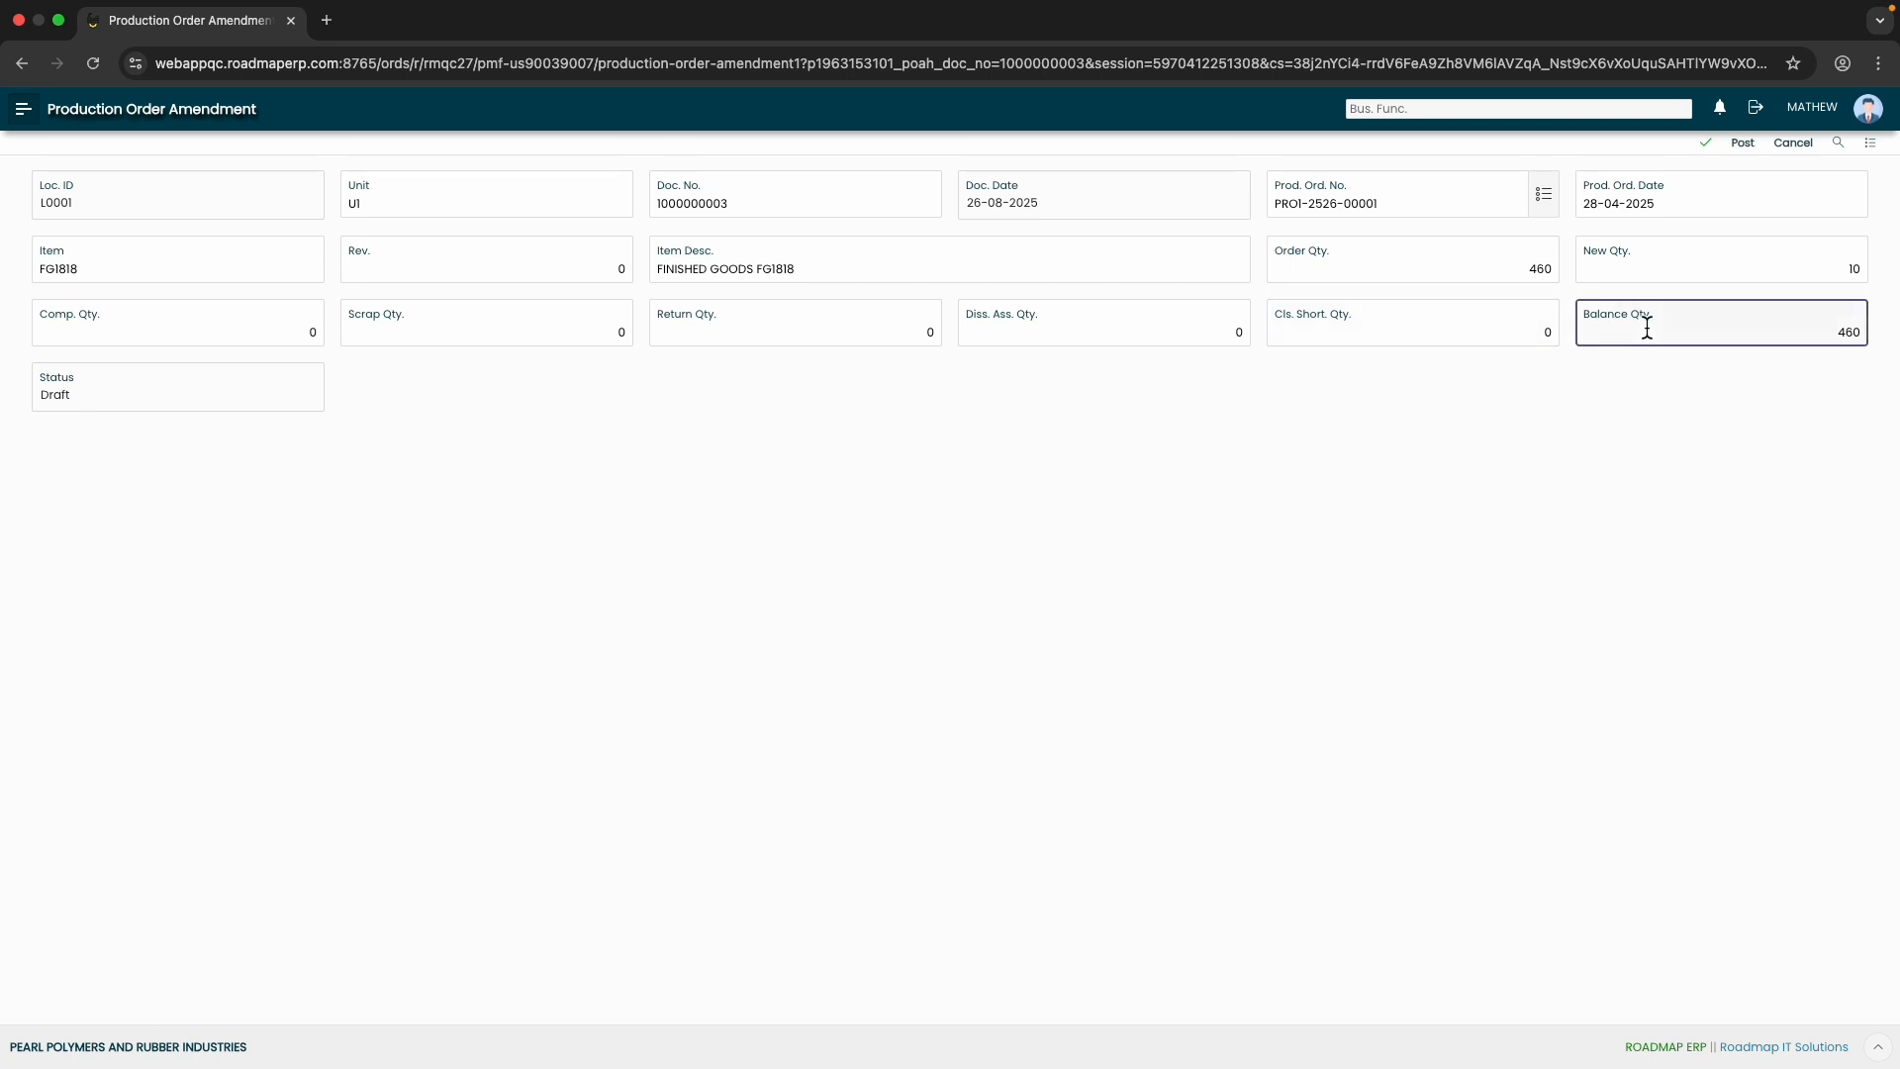
pyautogui.click(1680, 259)
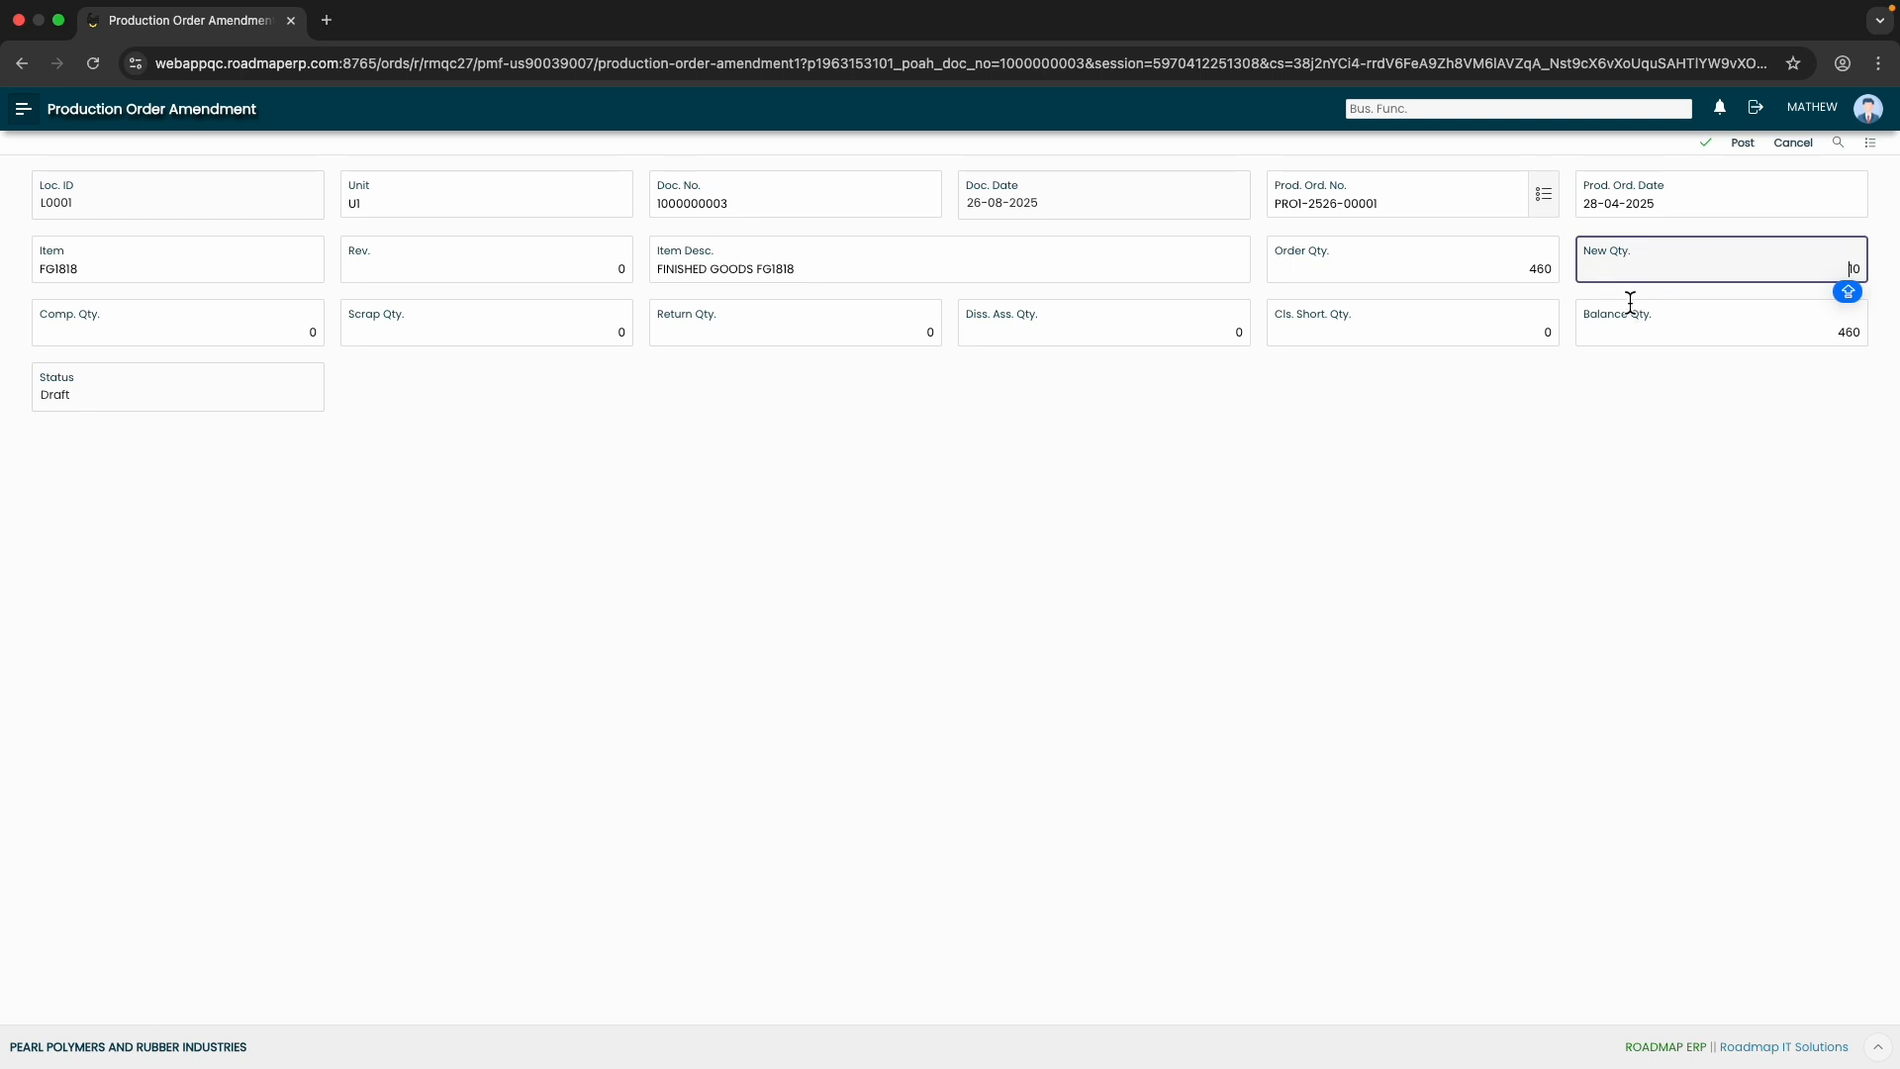
pyautogui.click(1717, 150)
pyautogui.click(1743, 144)
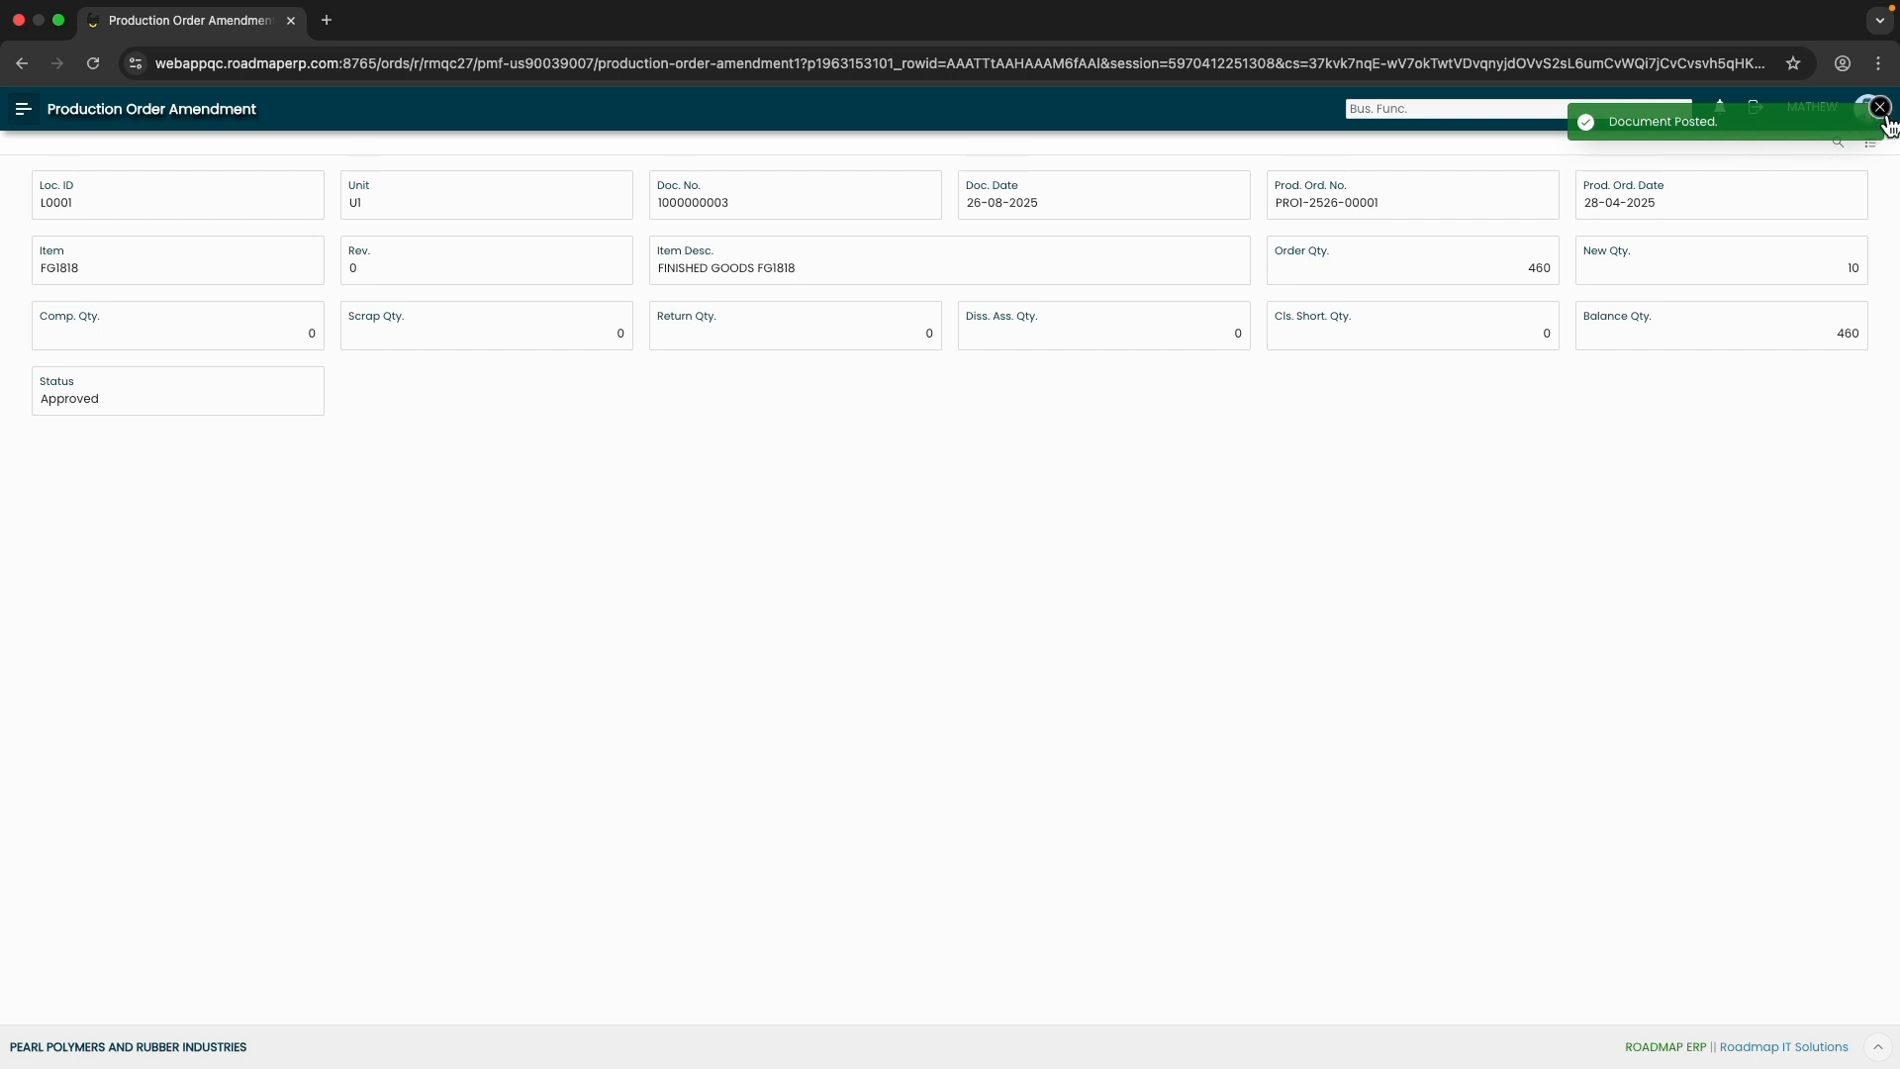
pyautogui.click(1879, 107)
# - Check the production order number on the posted amendment and its status in the amendment list
pyautogui.tripleClick(1389, 210)
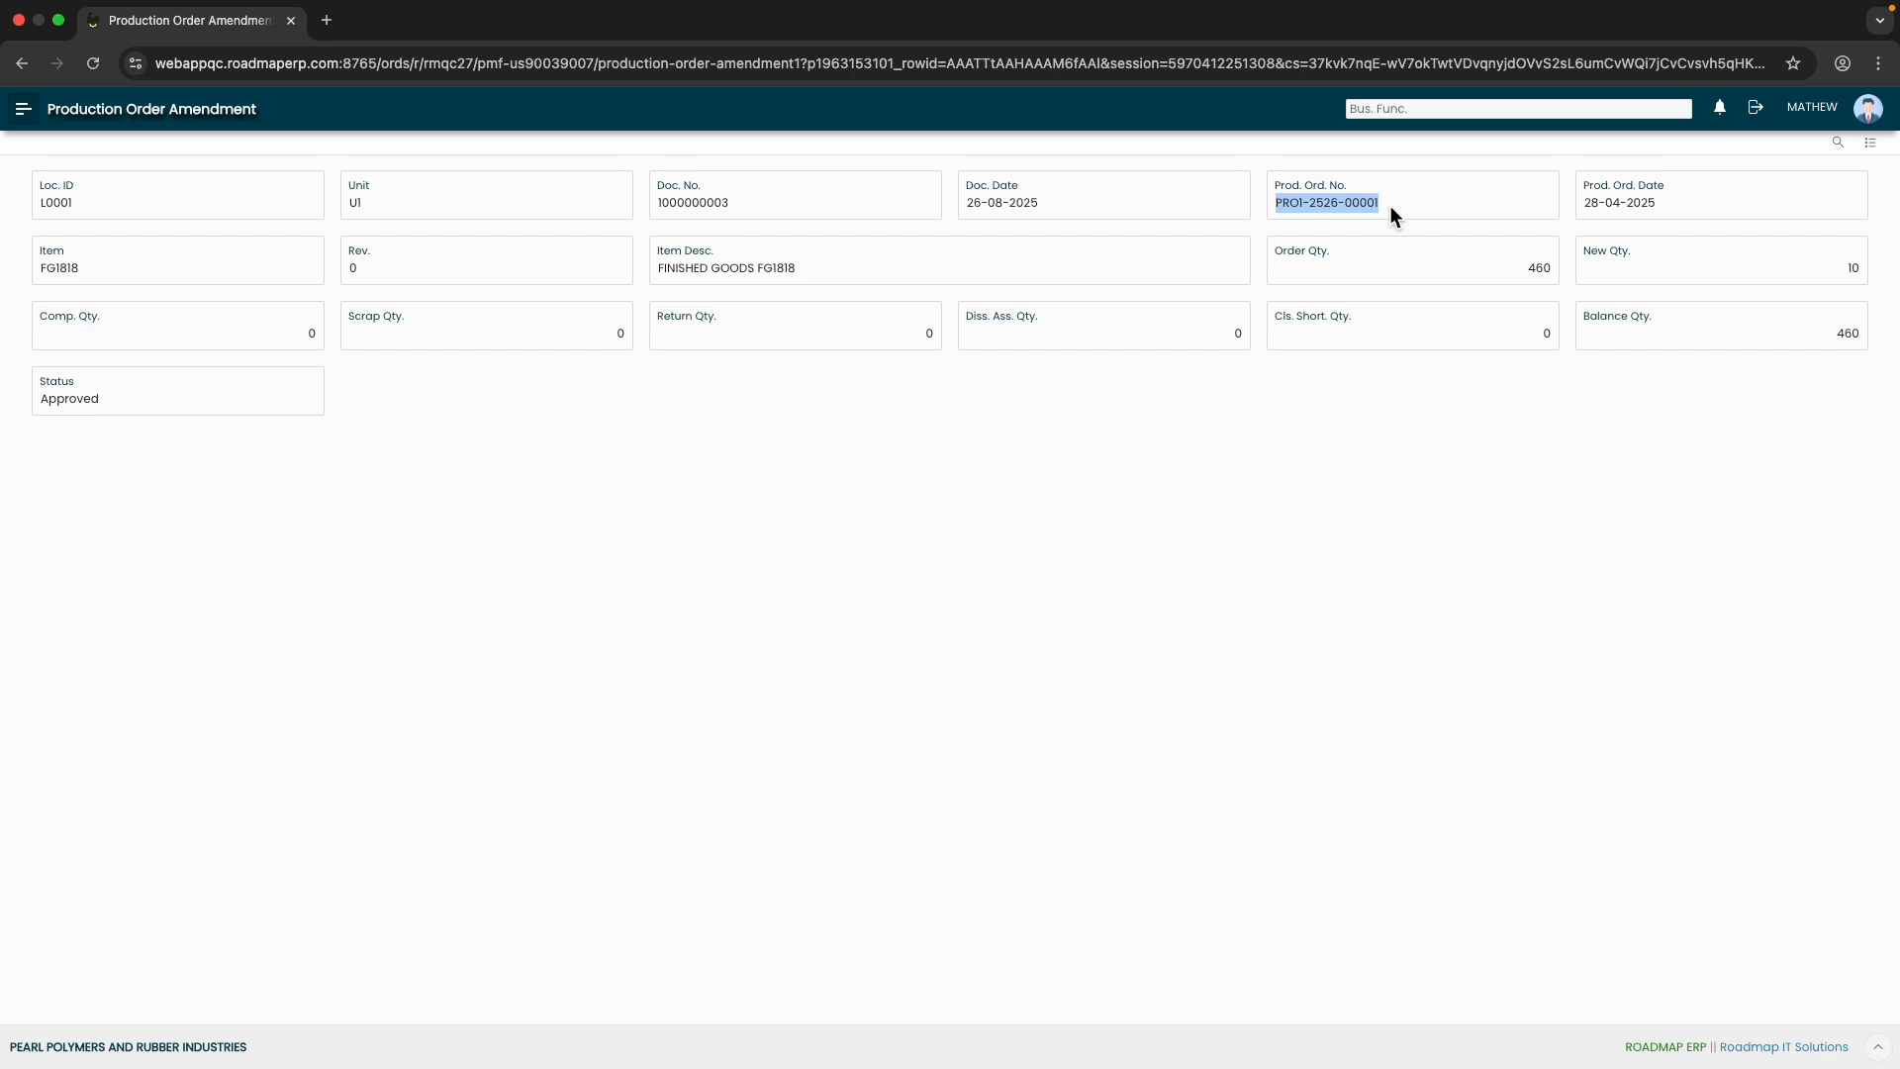
pyautogui.click(22, 63)
pyautogui.click(1871, 145)
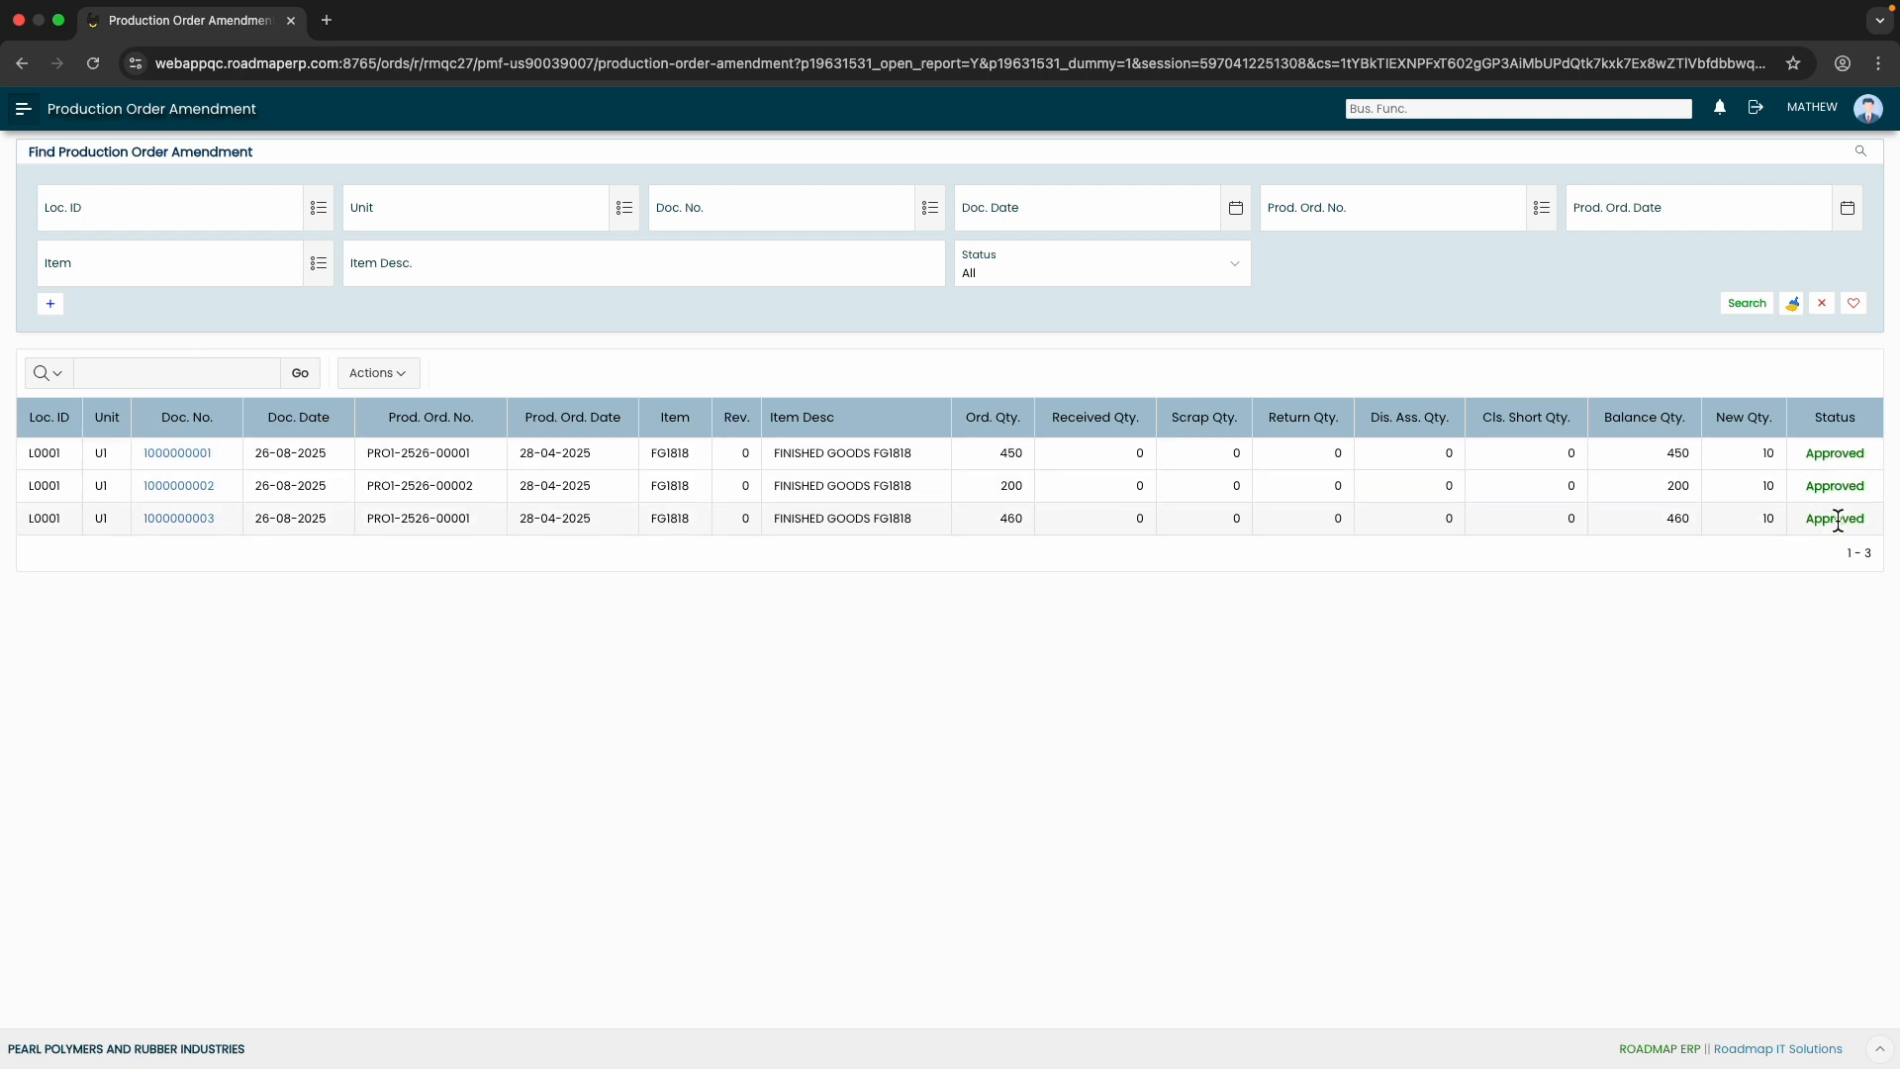
pyautogui.moveTo(1805, 519); pyautogui.dragTo(1861, 521)
pyautogui.click(1558, 586)
# - Open the Production Order transaction under PP & Shop Floor production
pyautogui.click(25, 111)
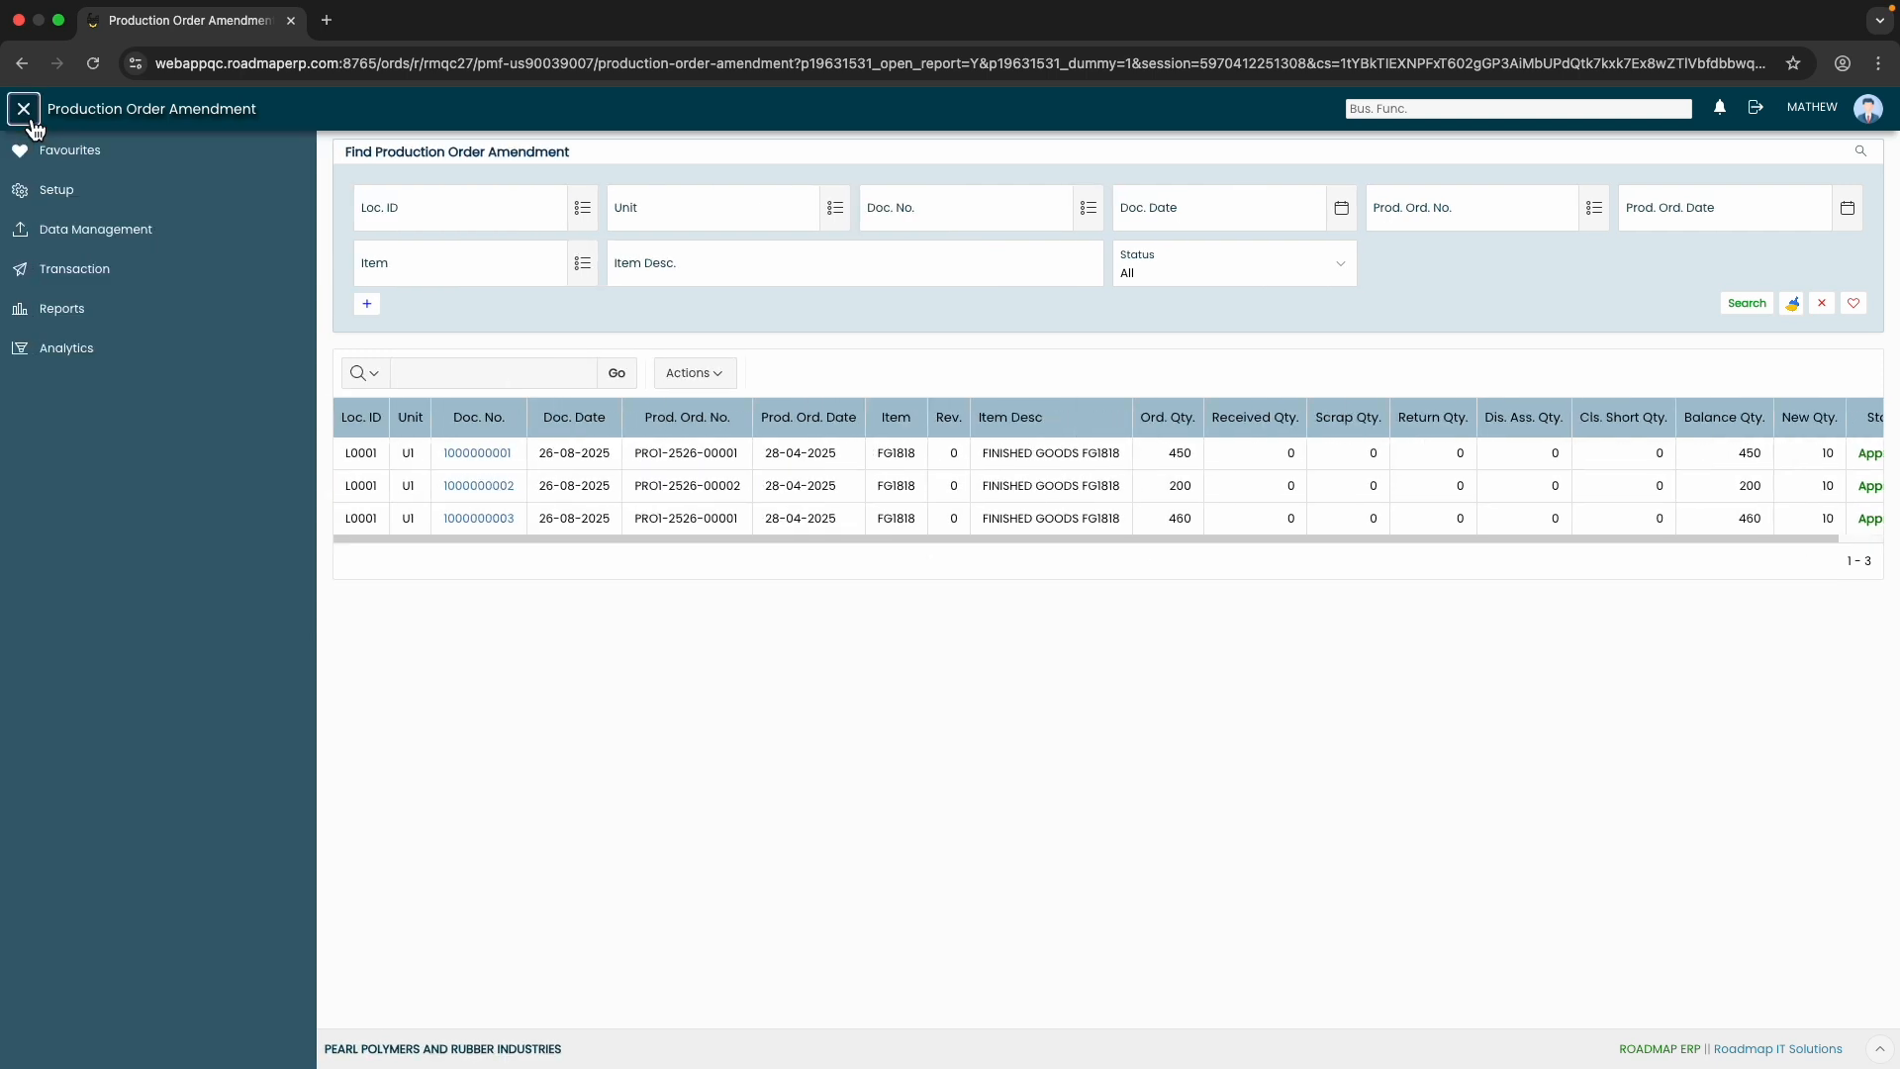
pyautogui.click(86, 269)
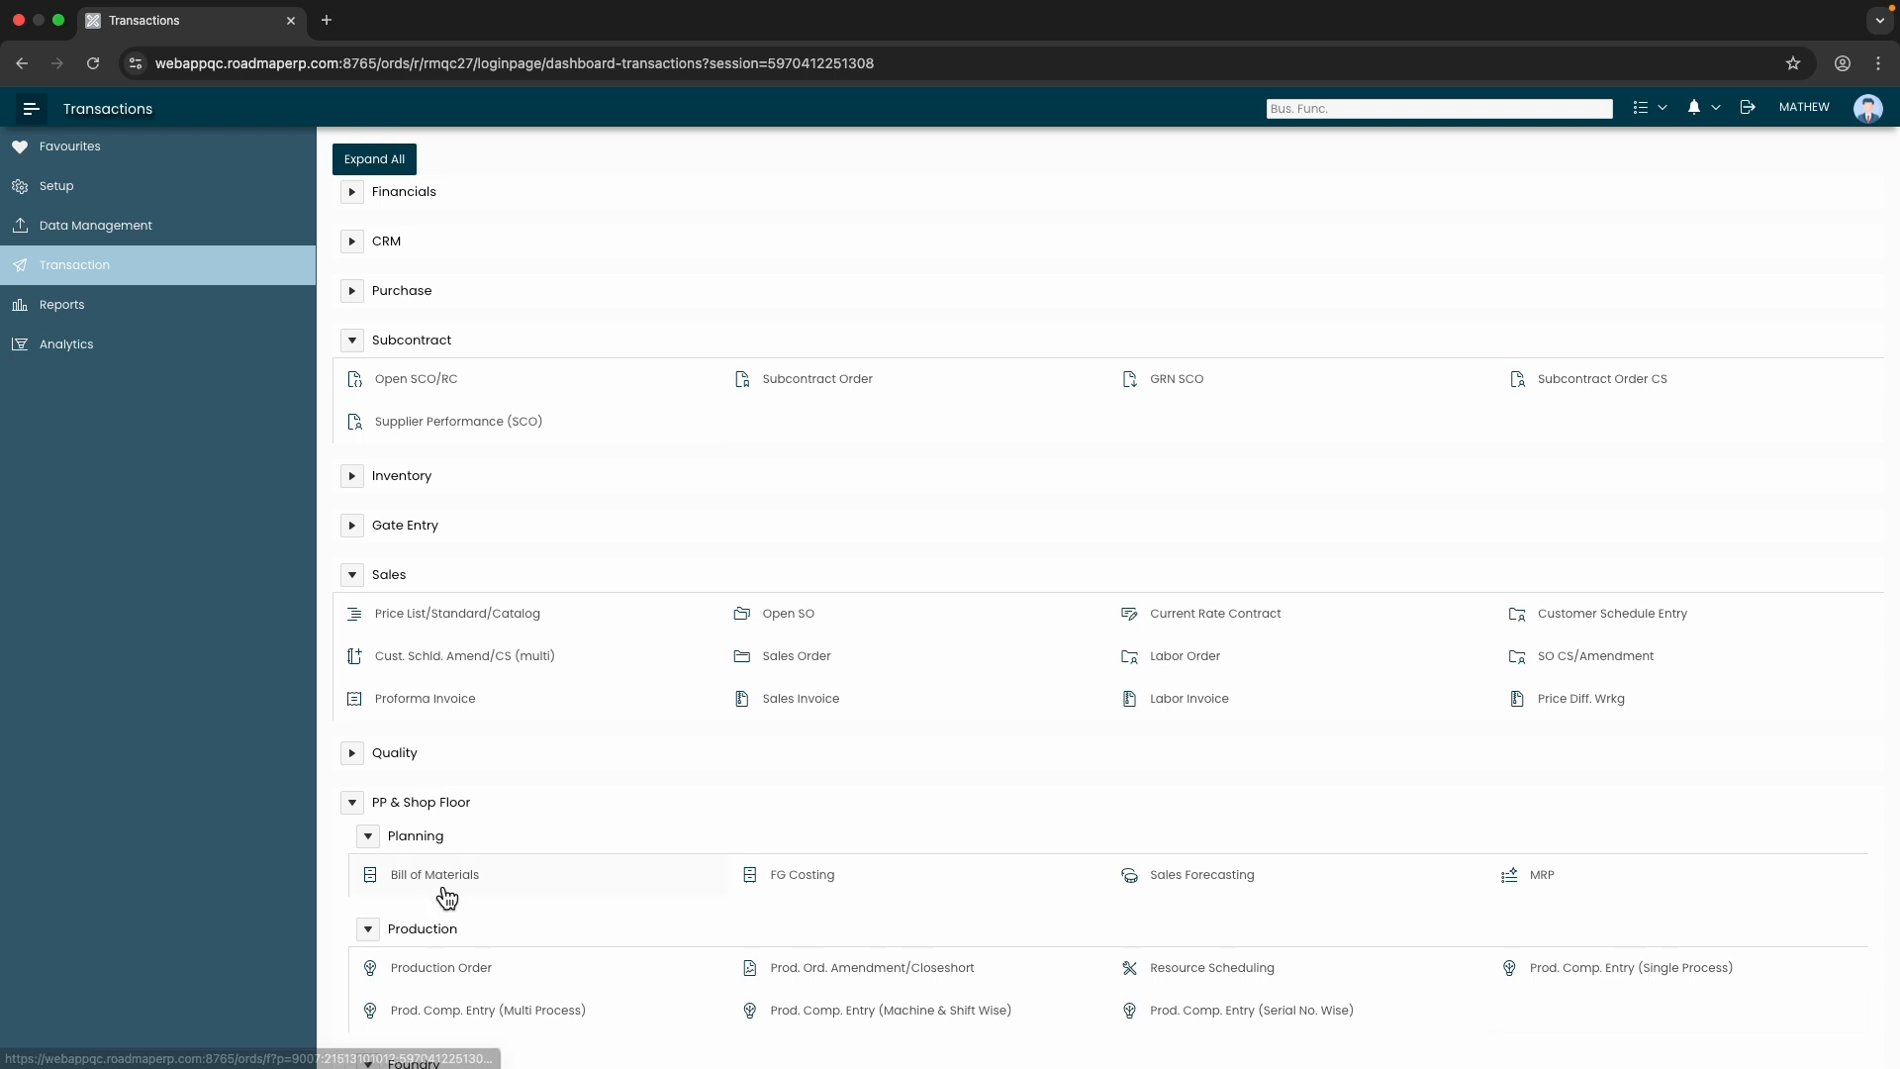
pyautogui.click(420, 975)
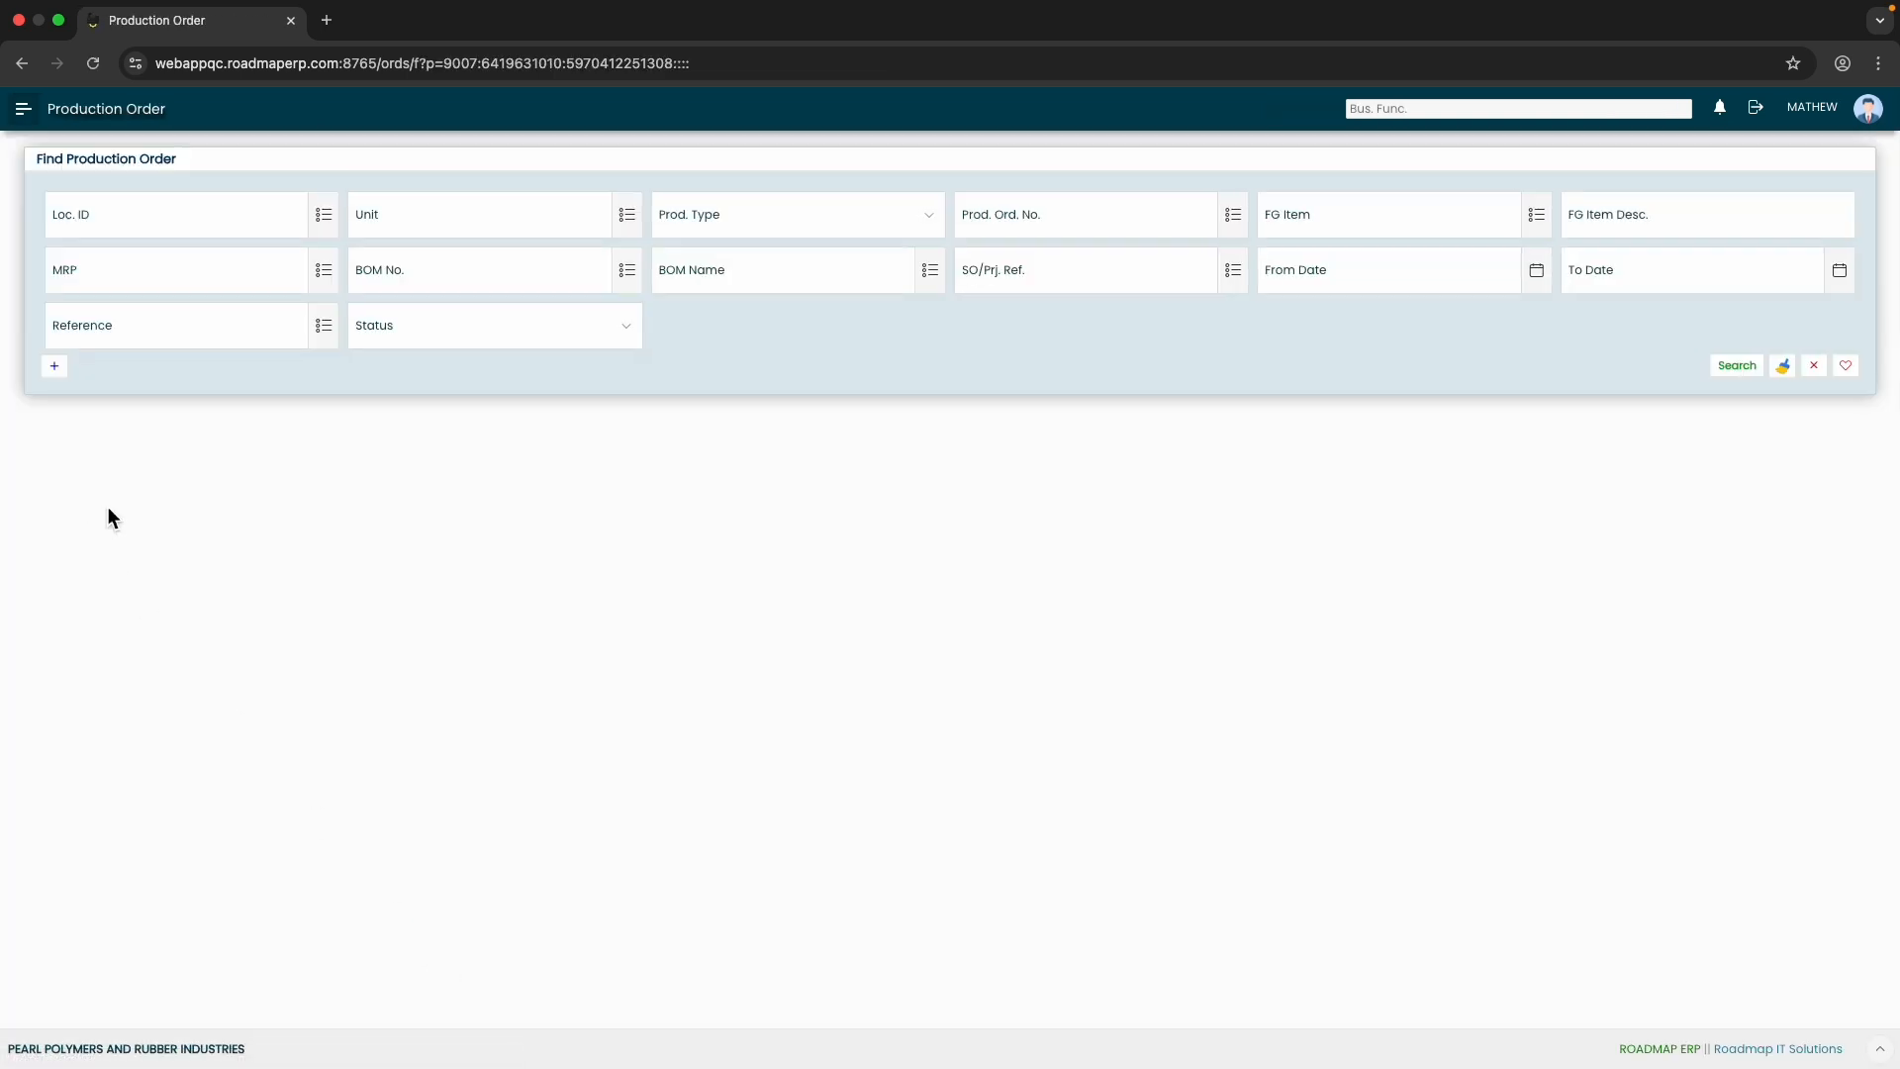
# - Search for the amended production order by filtering order numbers with 2526, and open its details
pyautogui.click(1237, 221)
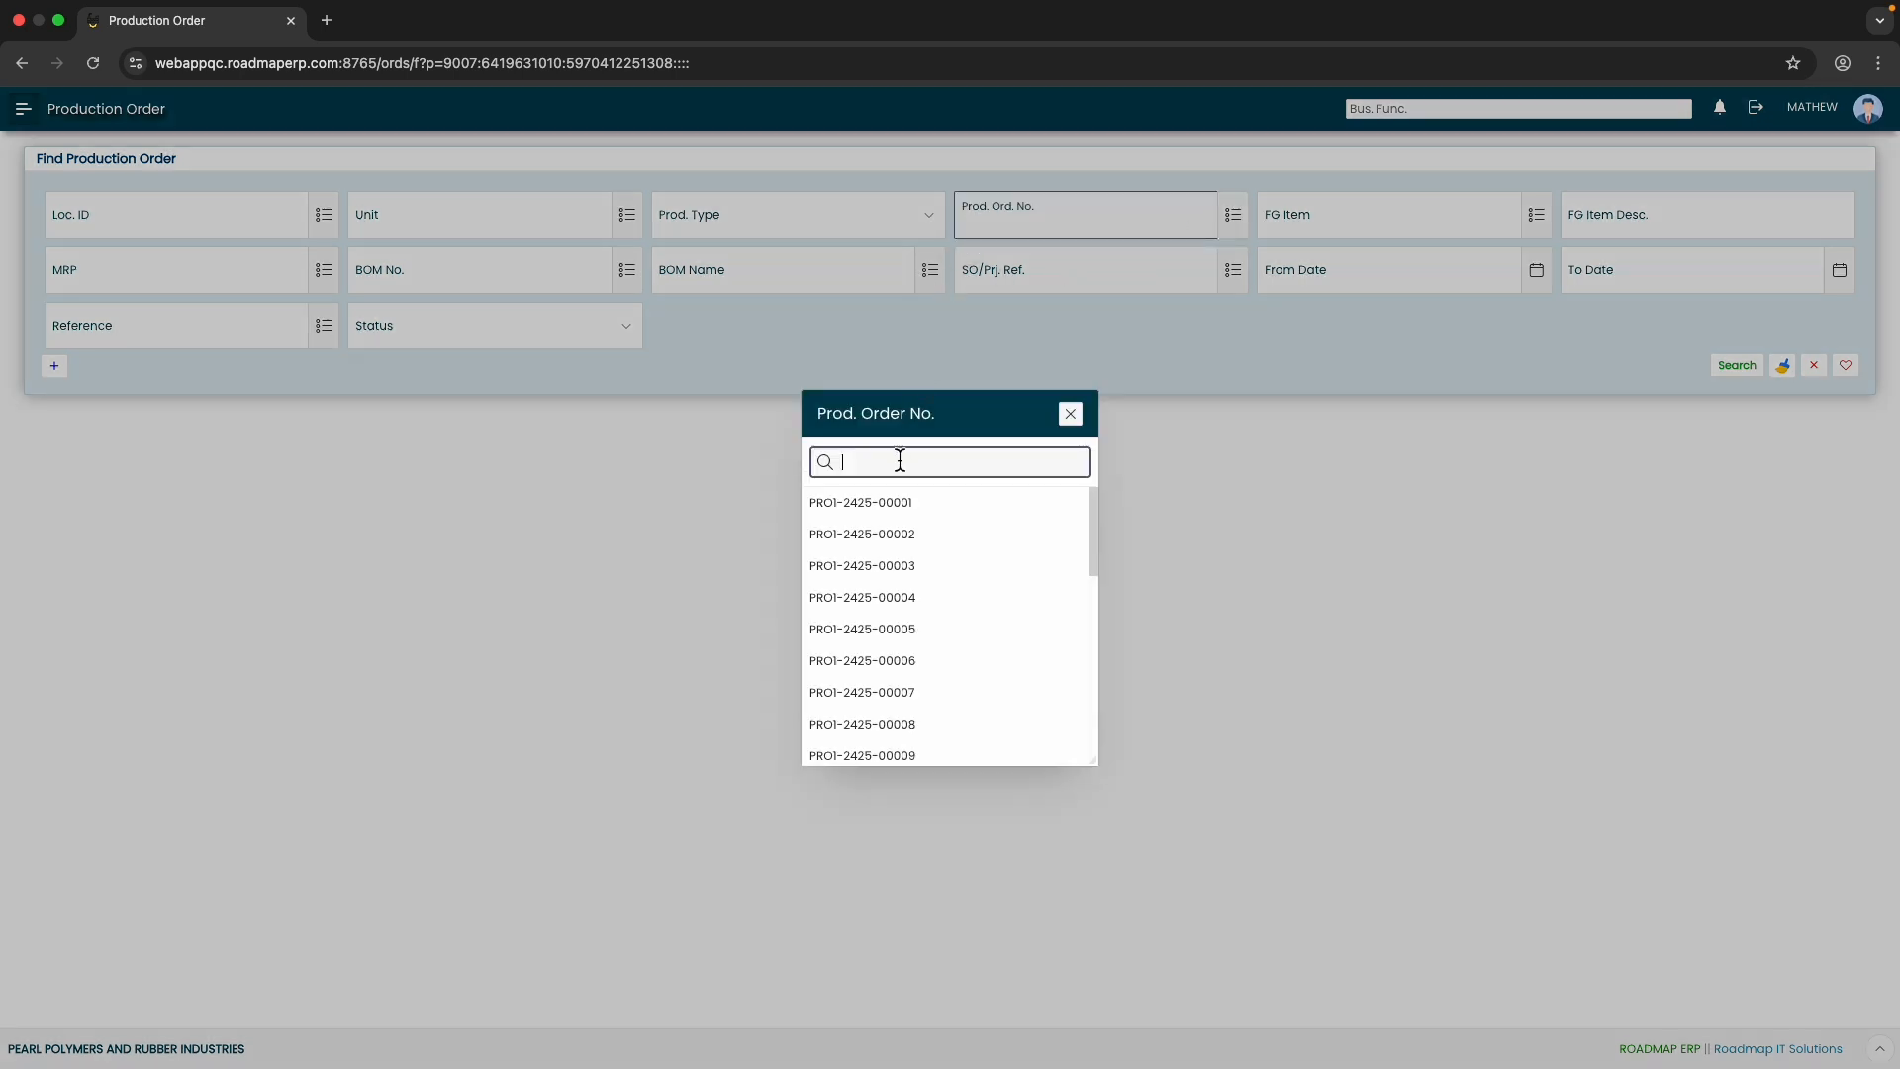
pyautogui.write('2526')
pyautogui.click(876, 502)
pyautogui.click(1742, 368)
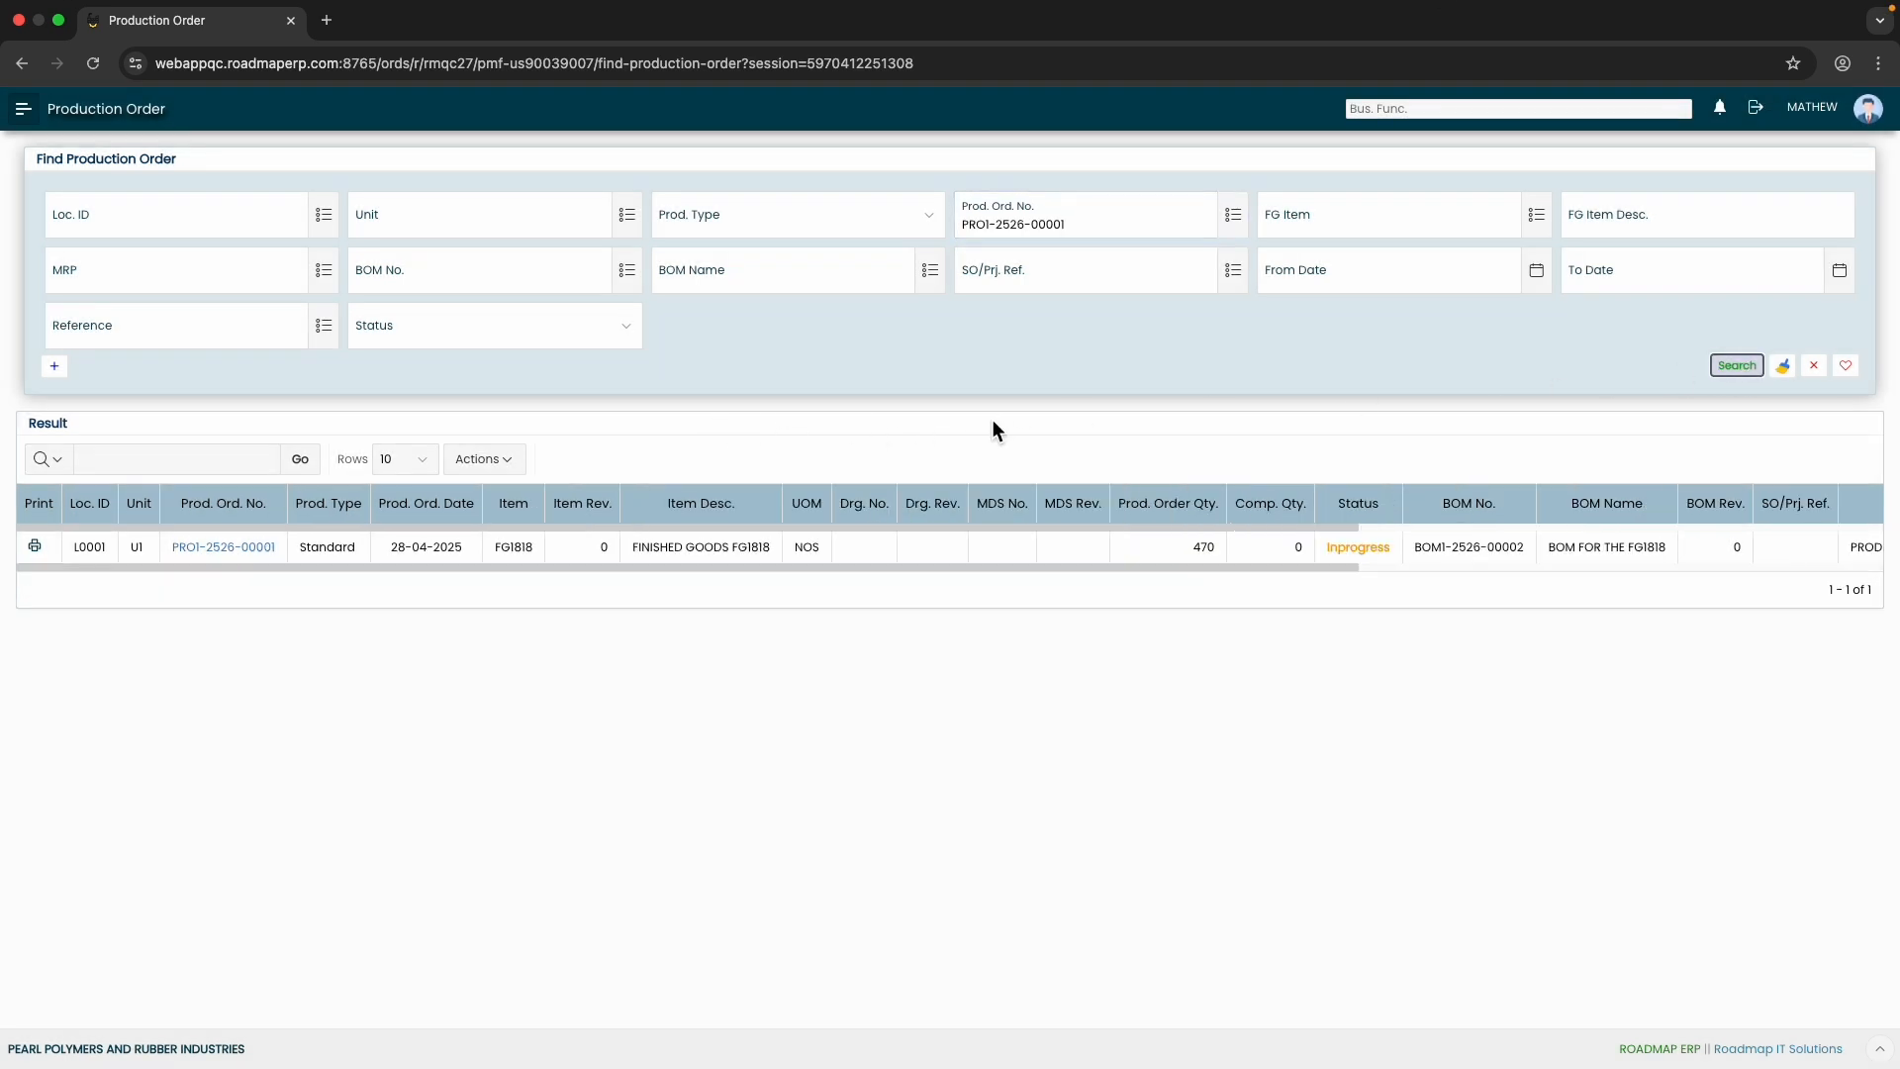
pyautogui.click(243, 549)
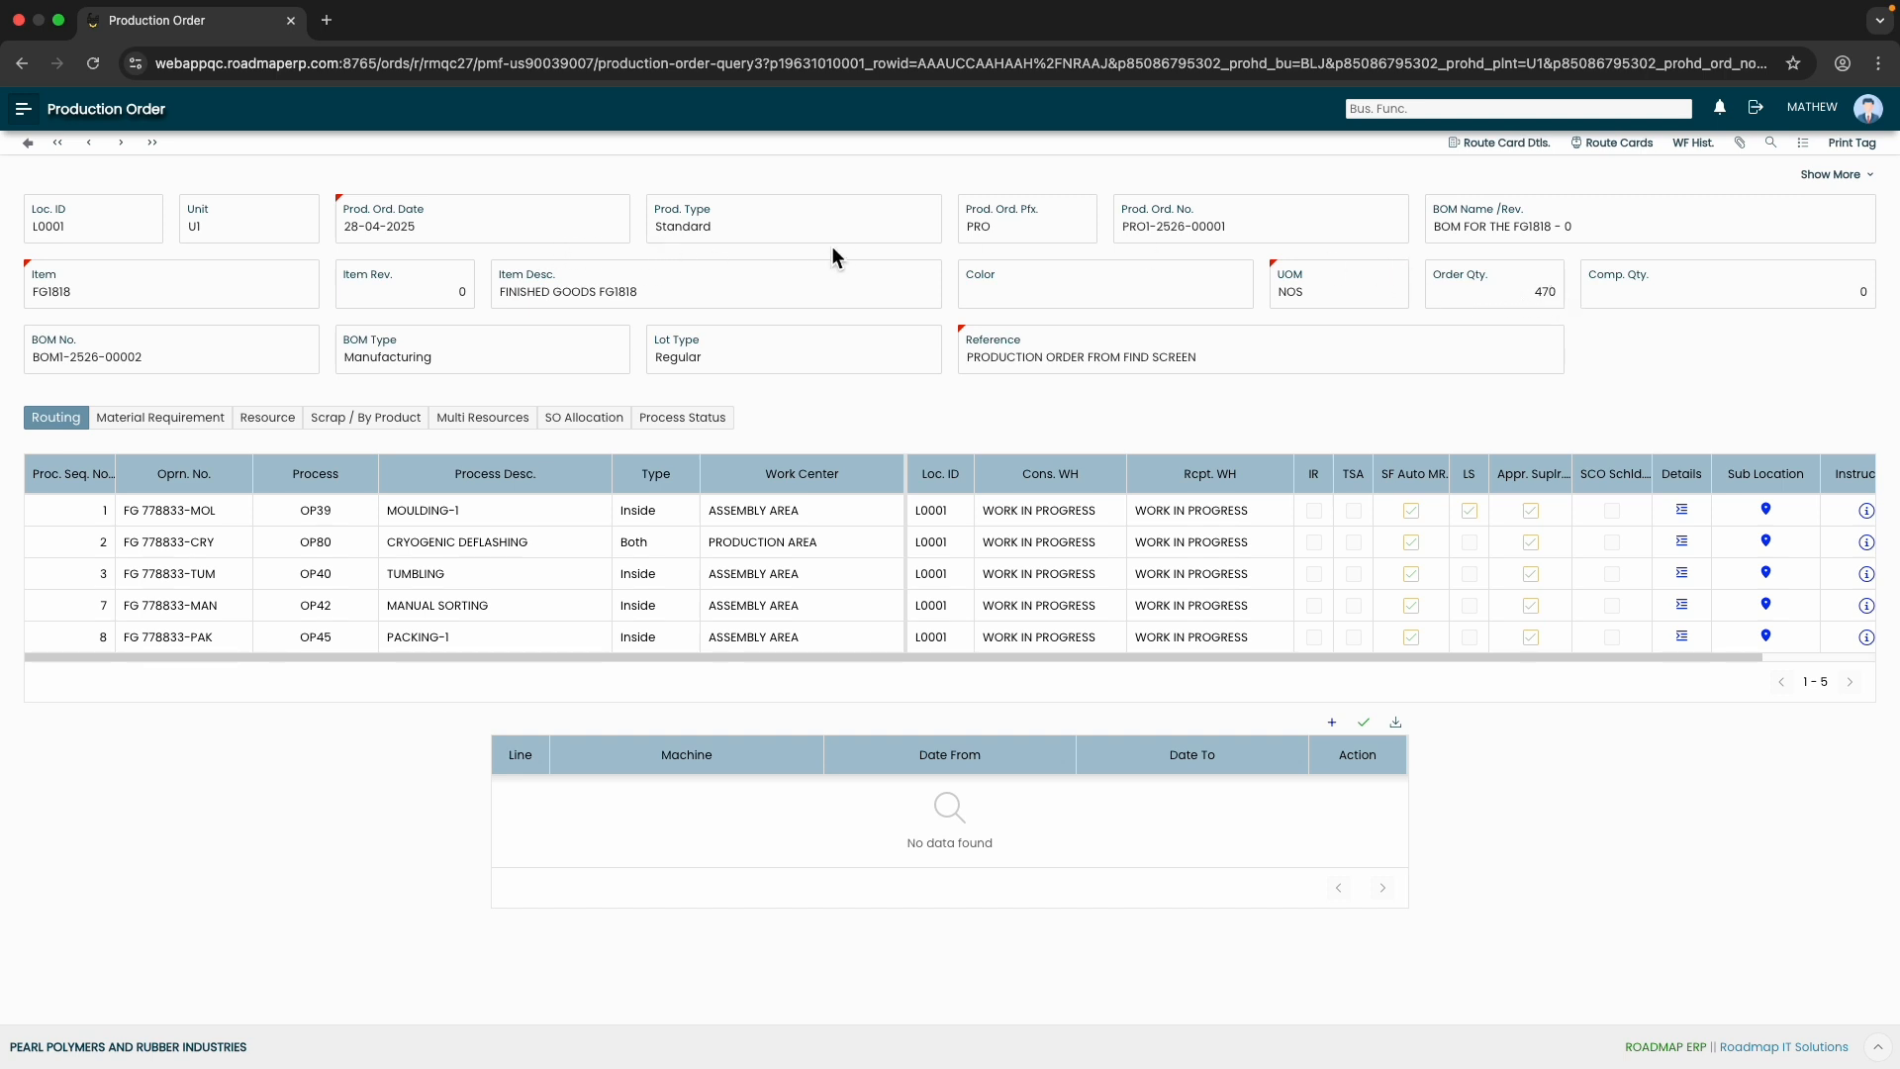
# - Return to the production order search, find the same 2526-series order again and check its order quantity and status
pyautogui.click(28, 142)
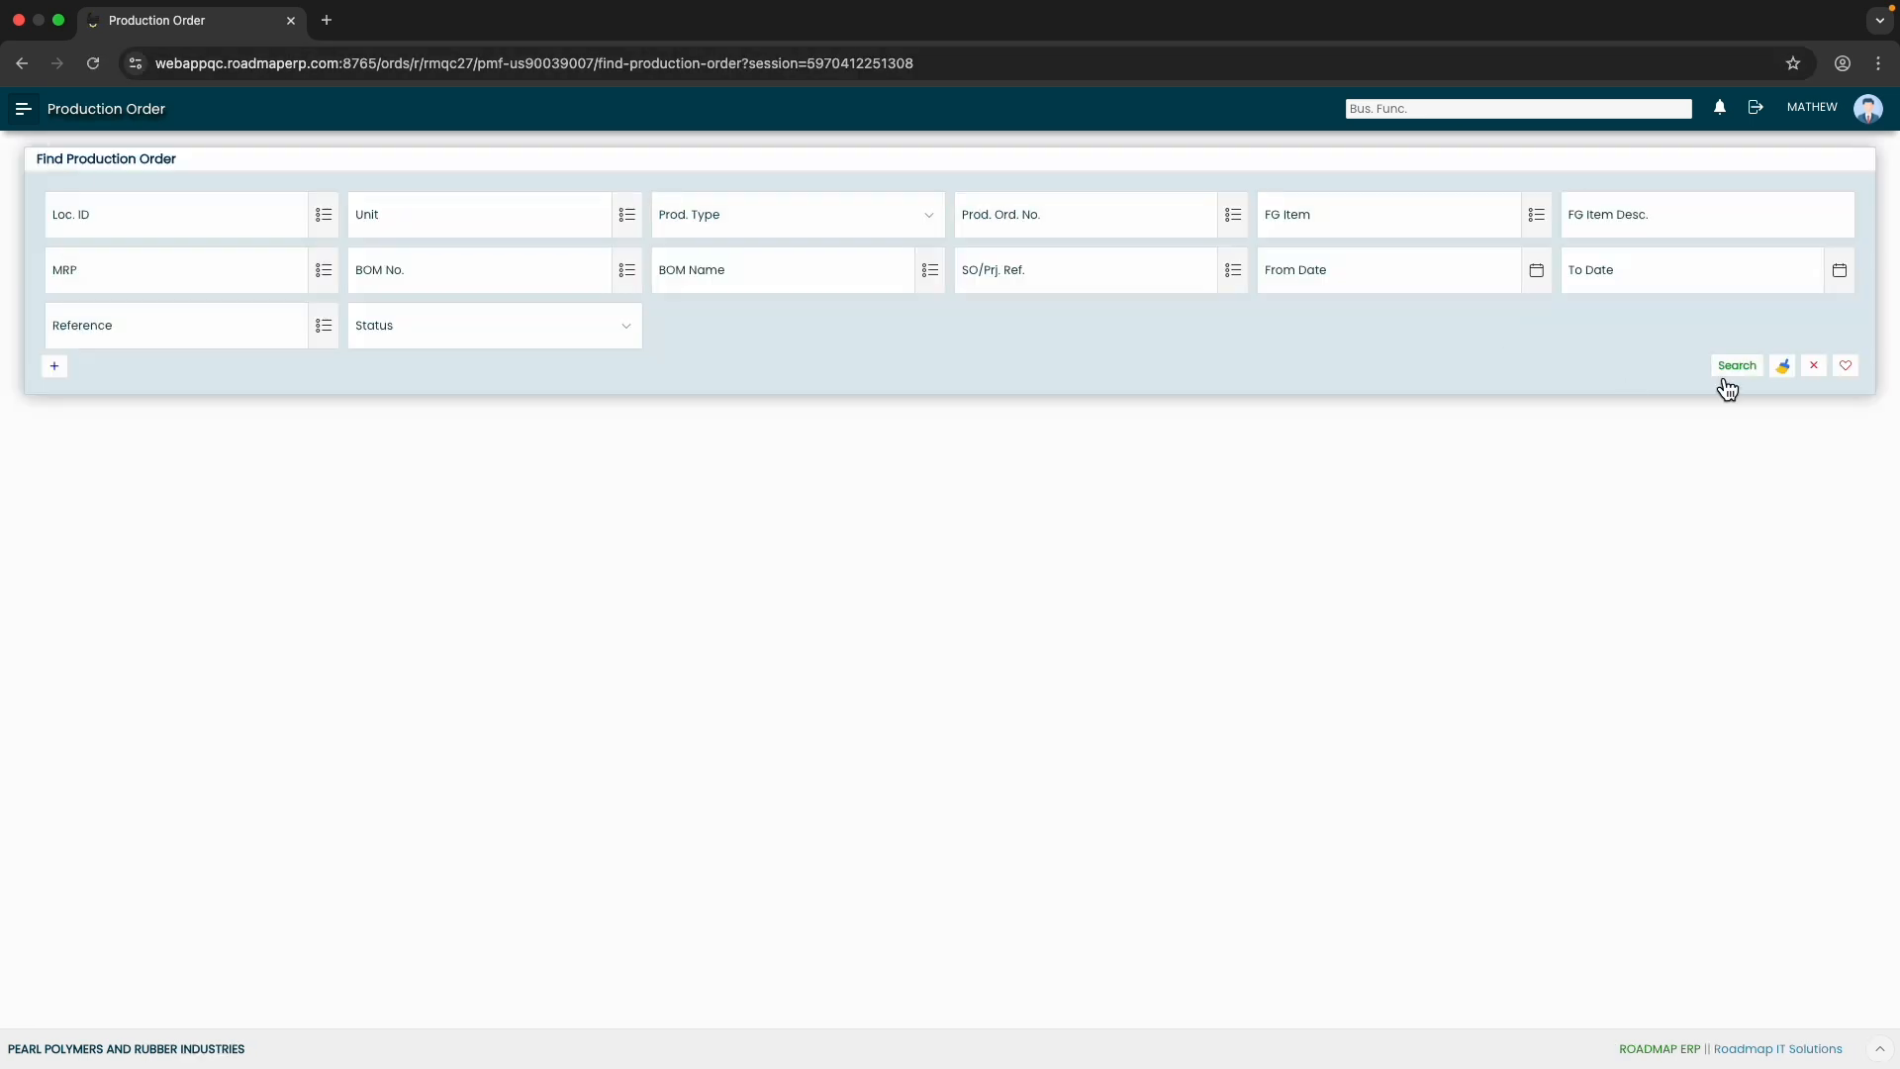
pyautogui.click(1235, 218)
pyautogui.write('2526')
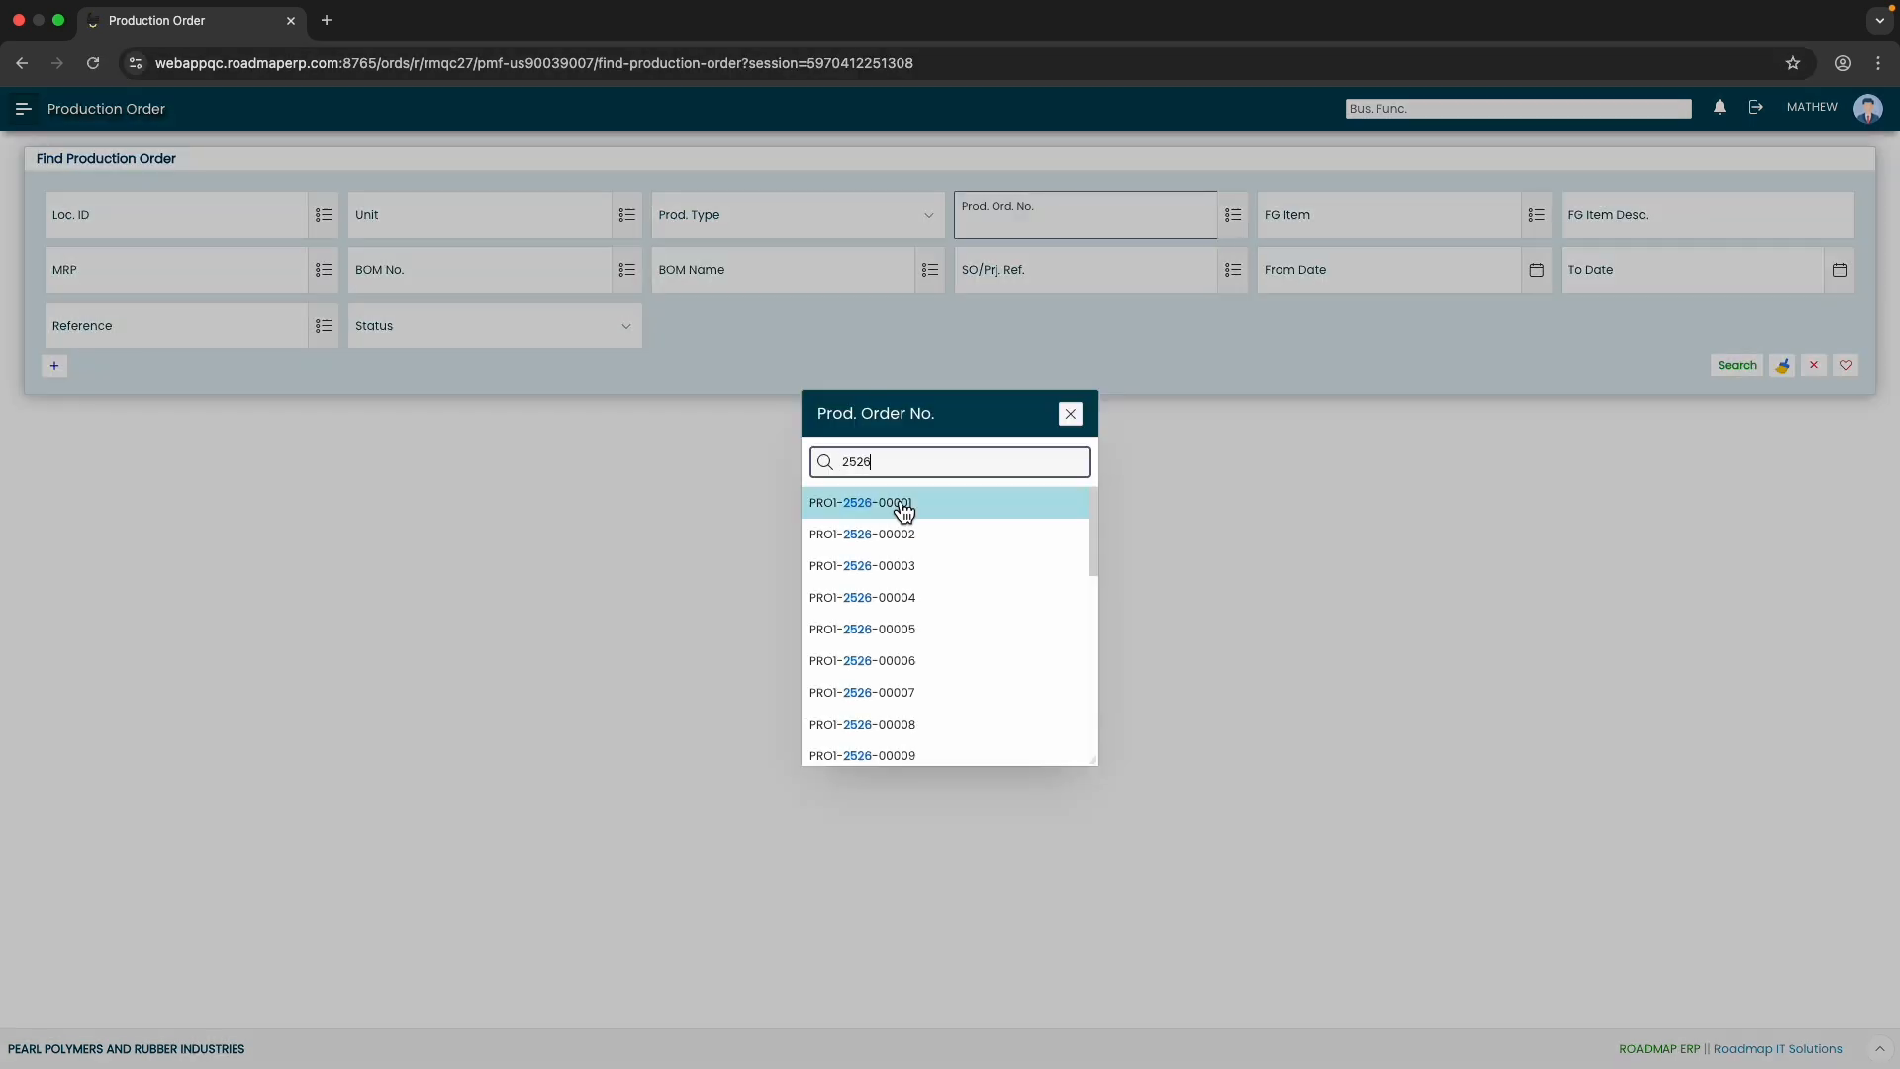
pyautogui.click(904, 503)
pyautogui.click(1738, 367)
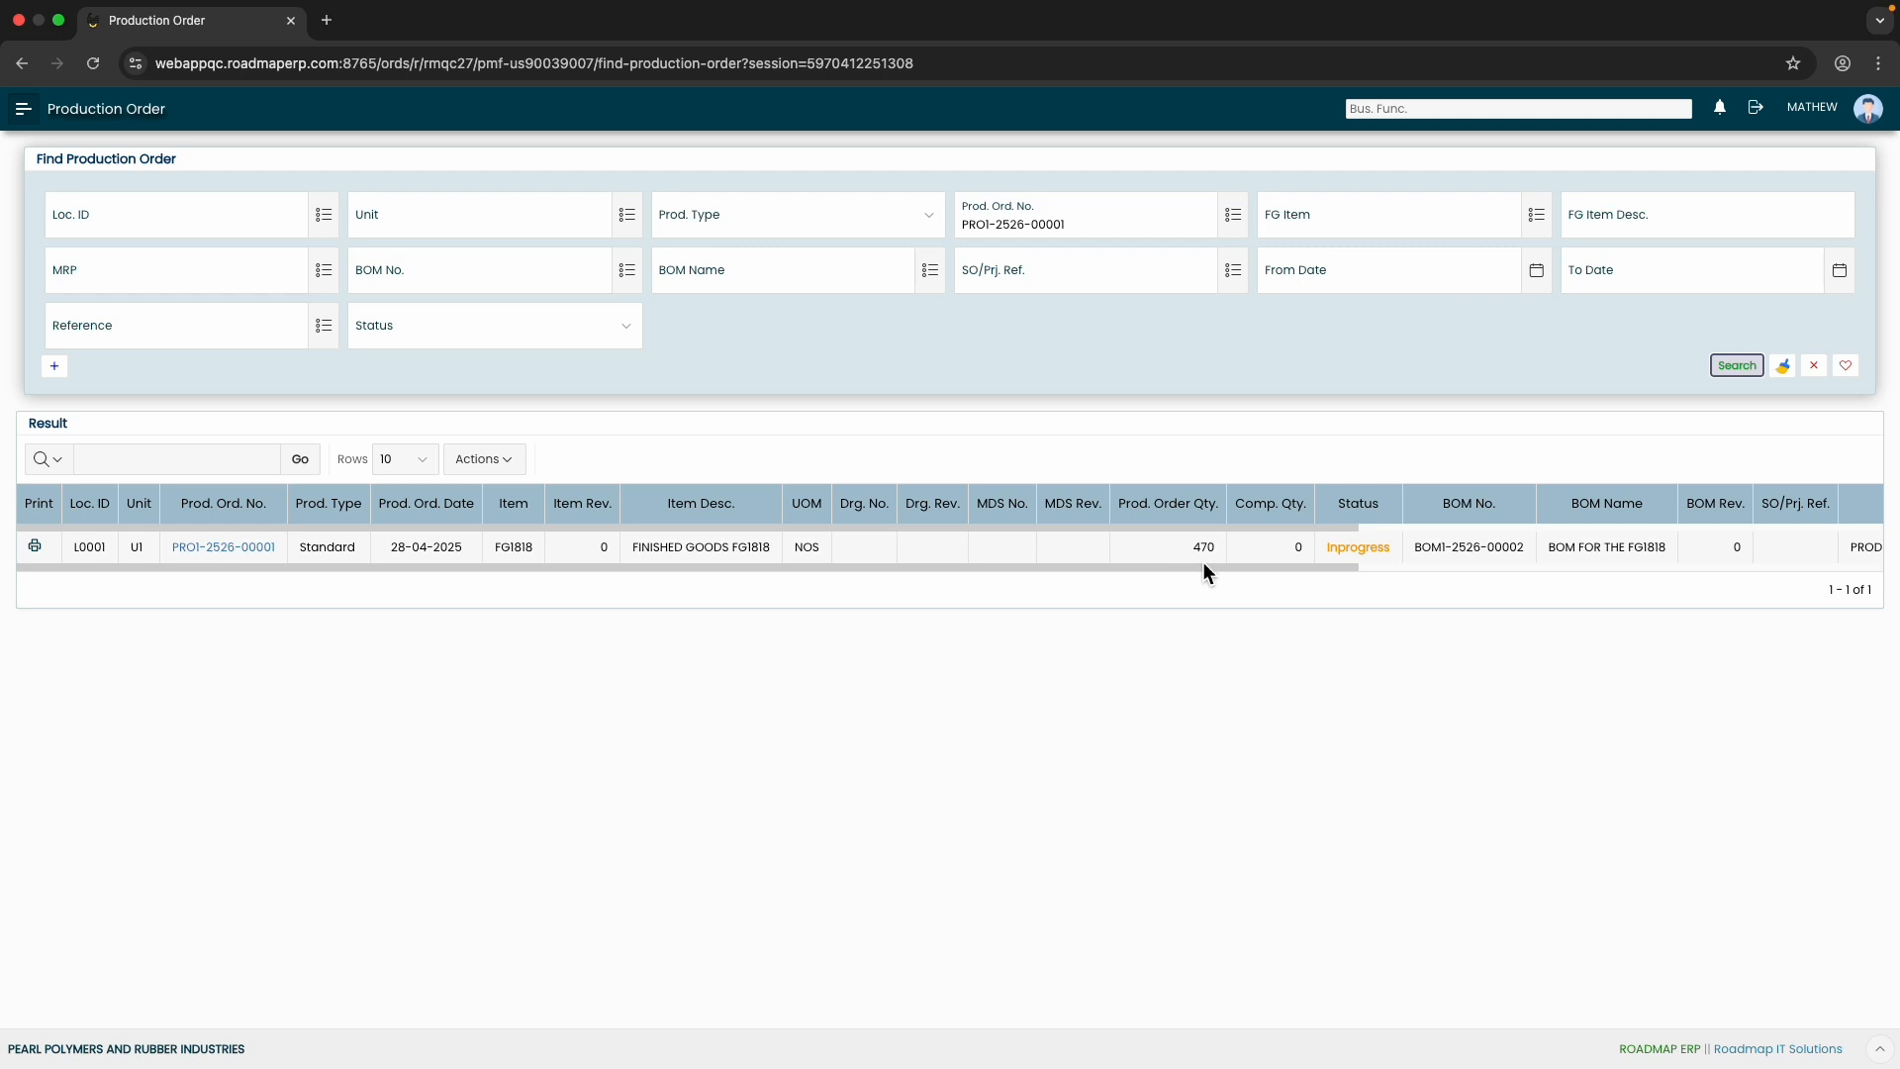
pyautogui.moveTo(1393, 549); pyautogui.dragTo(1329, 556)
pyautogui.click(1392, 455)
pyautogui.click(1204, 471)
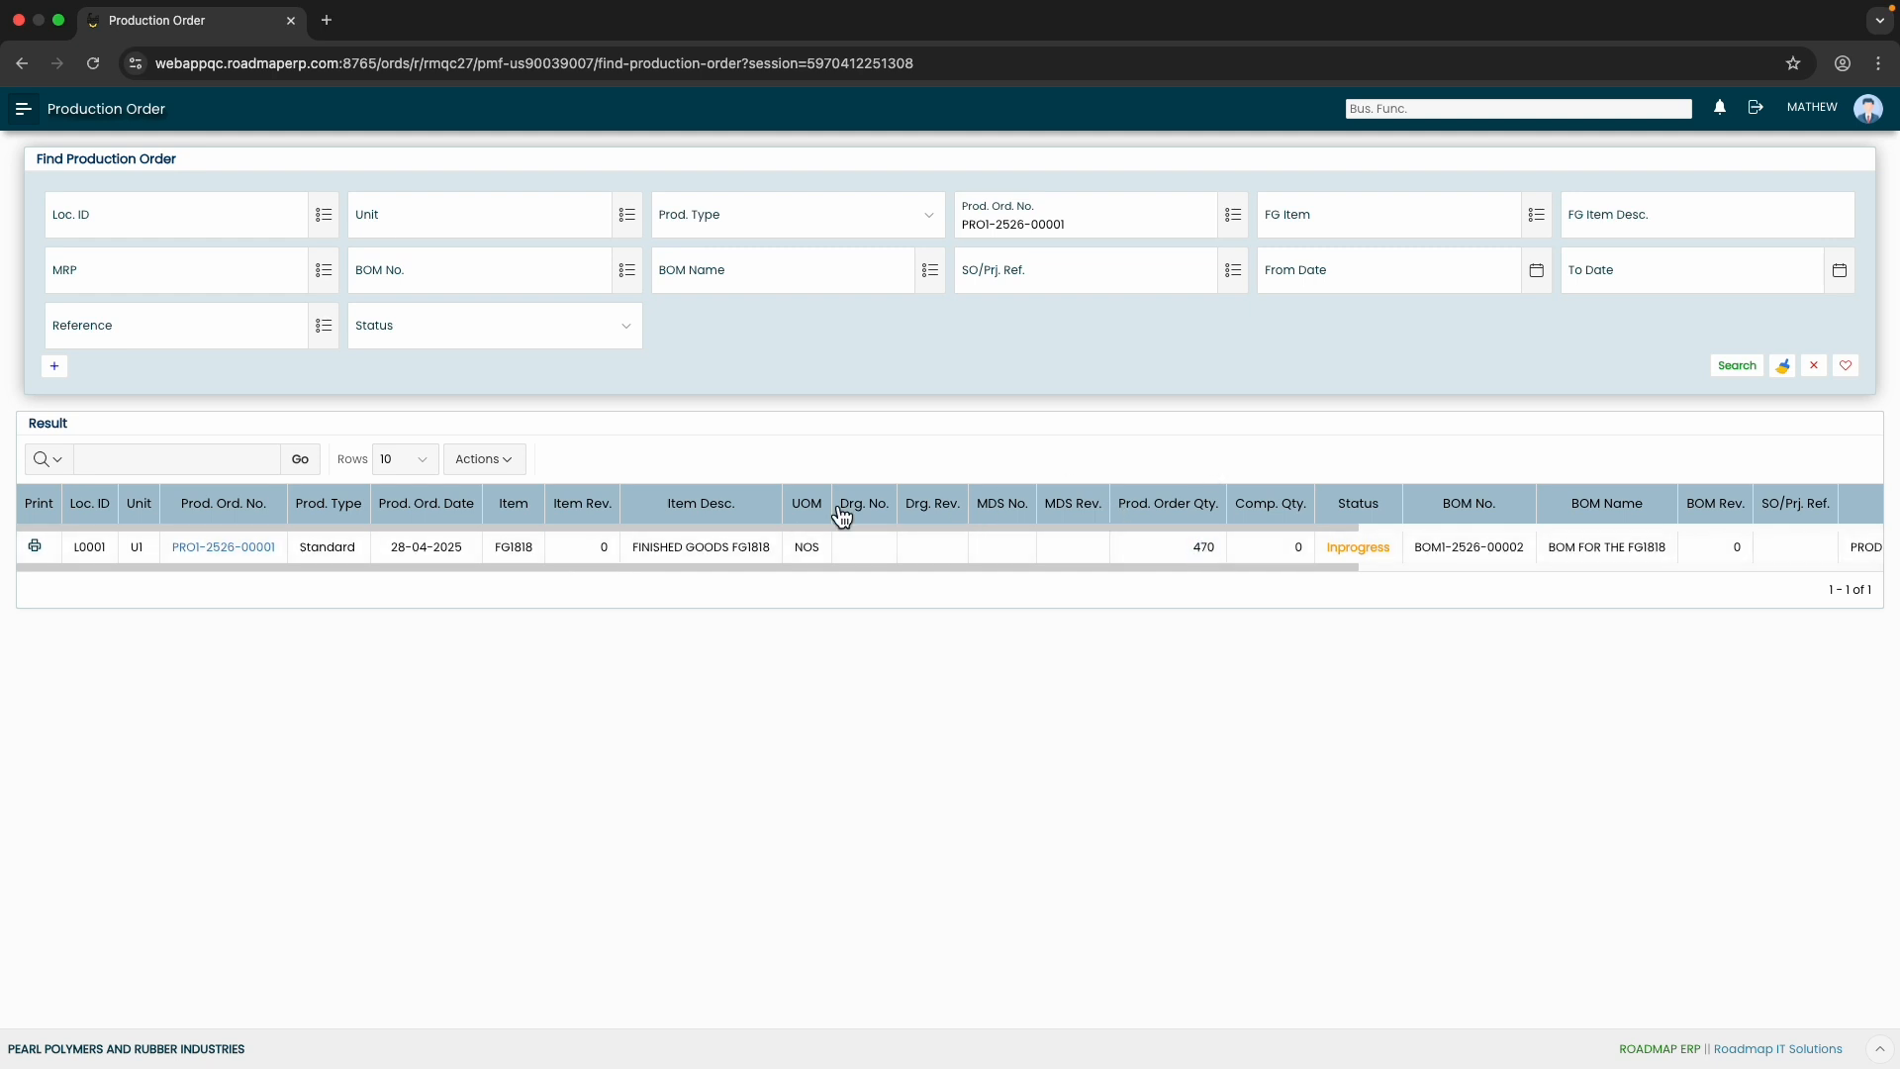